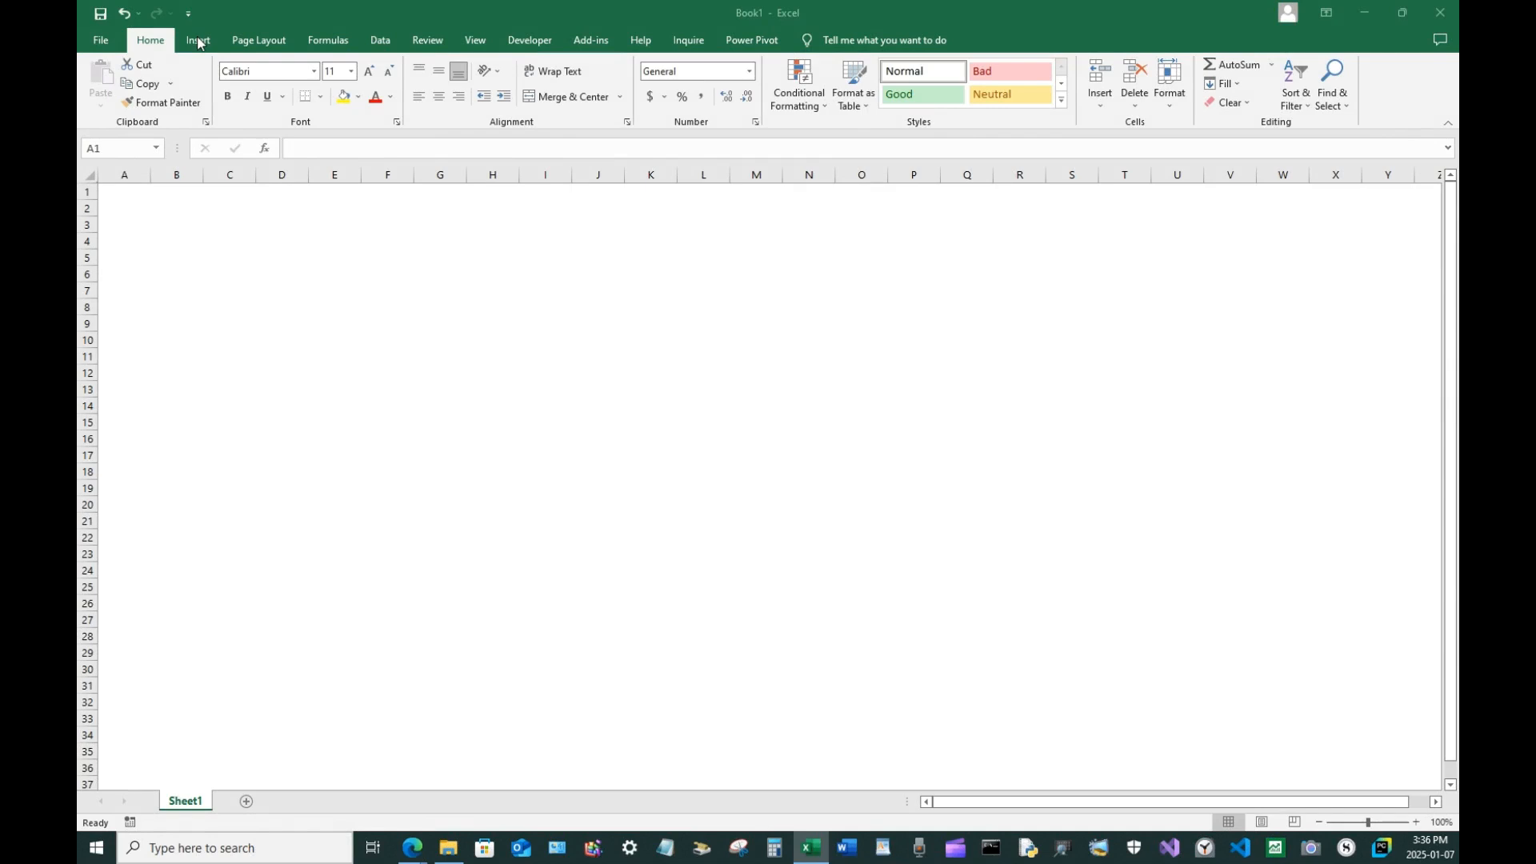
Draw a cloud shape about 7.8 cm wide and 4.5 cm tall in the middle of the sheet
click(200, 44)
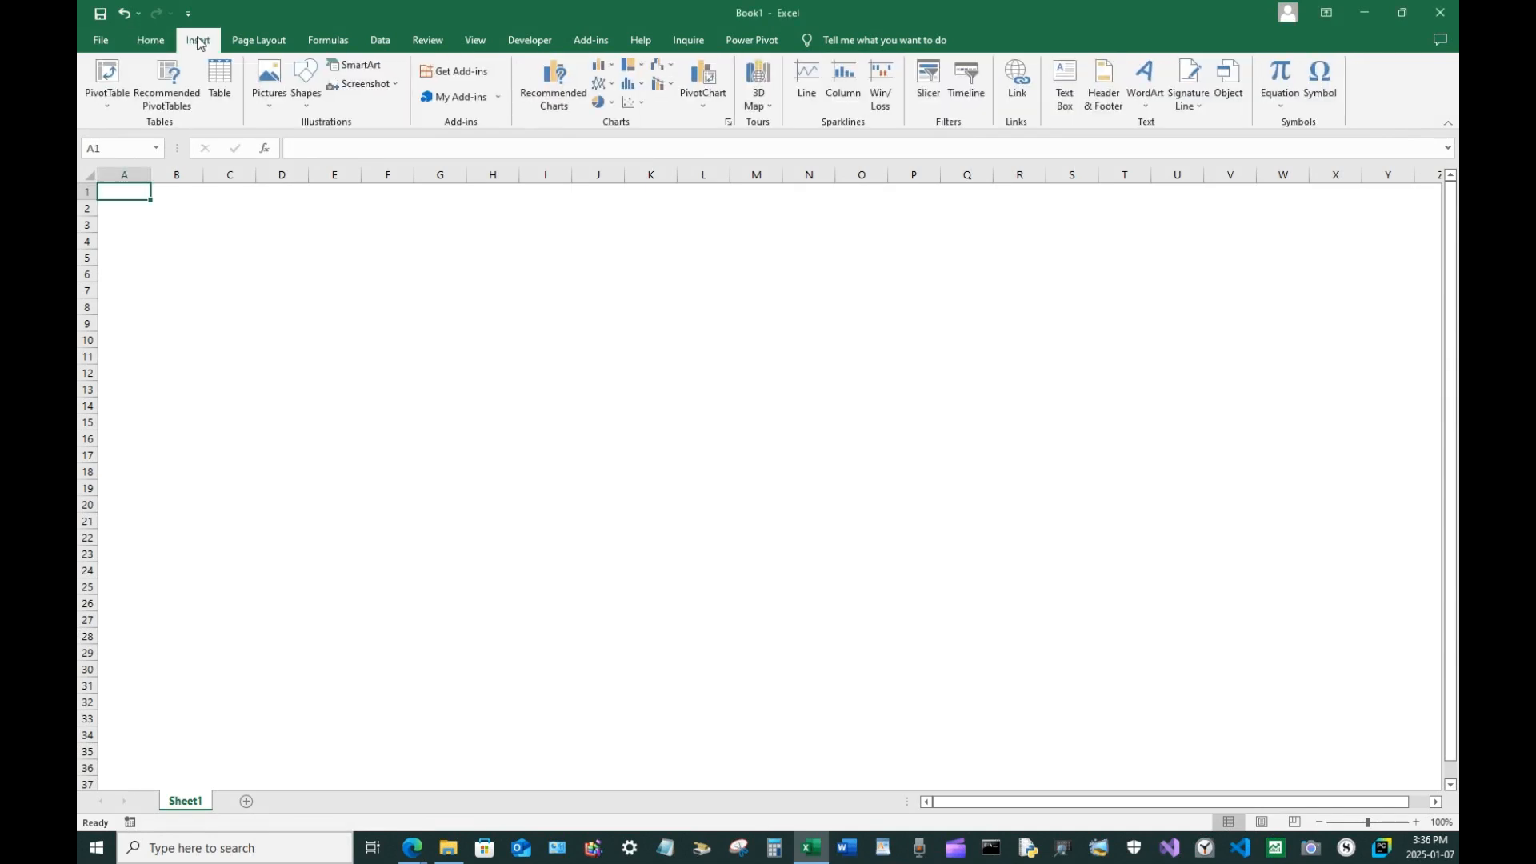
click(307, 79)
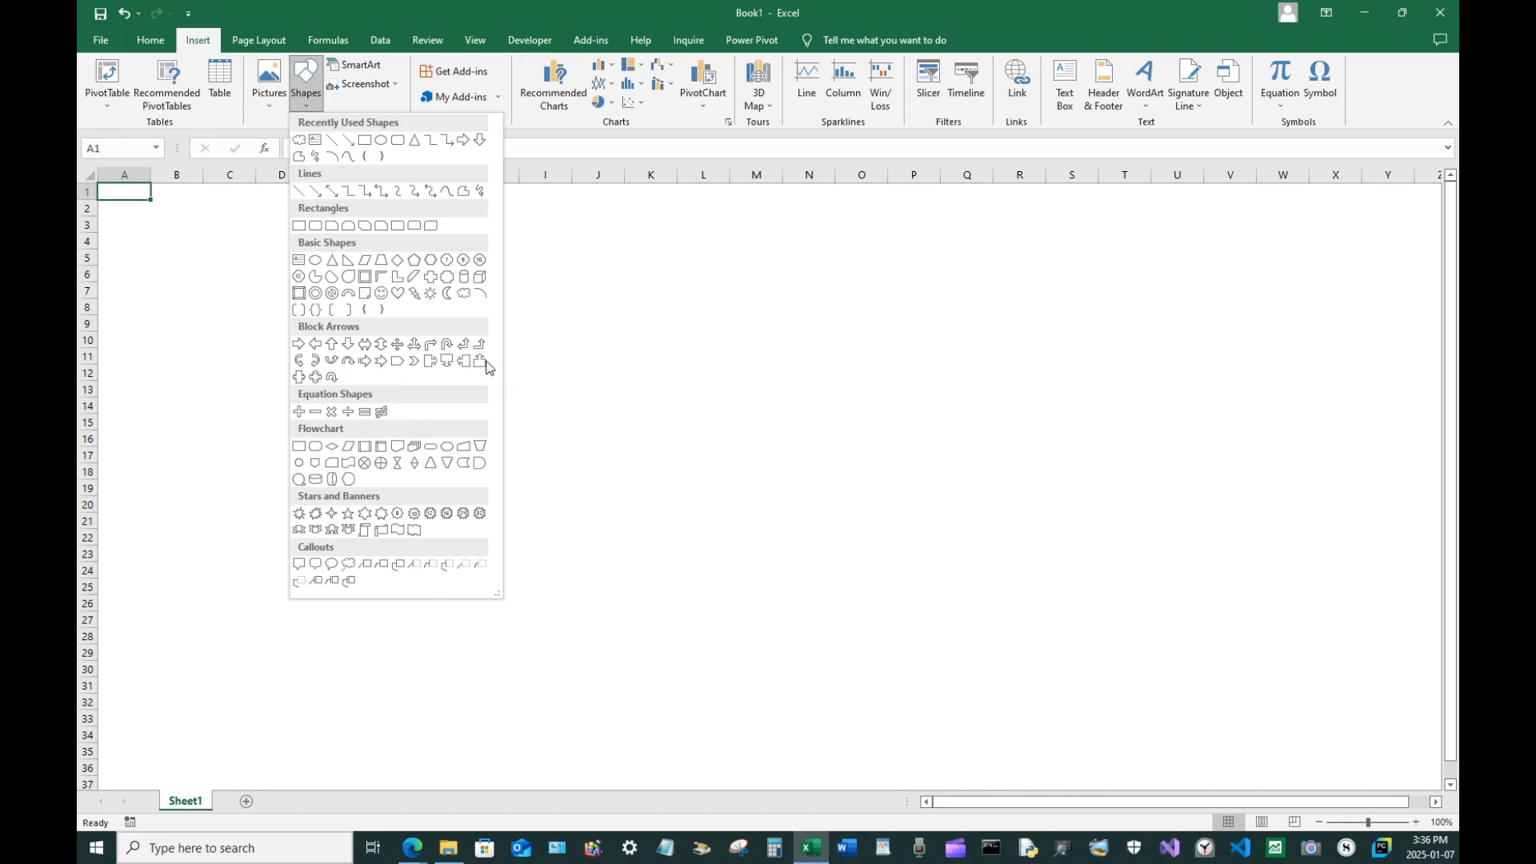
click(463, 298)
drag(452, 334, 697, 473)
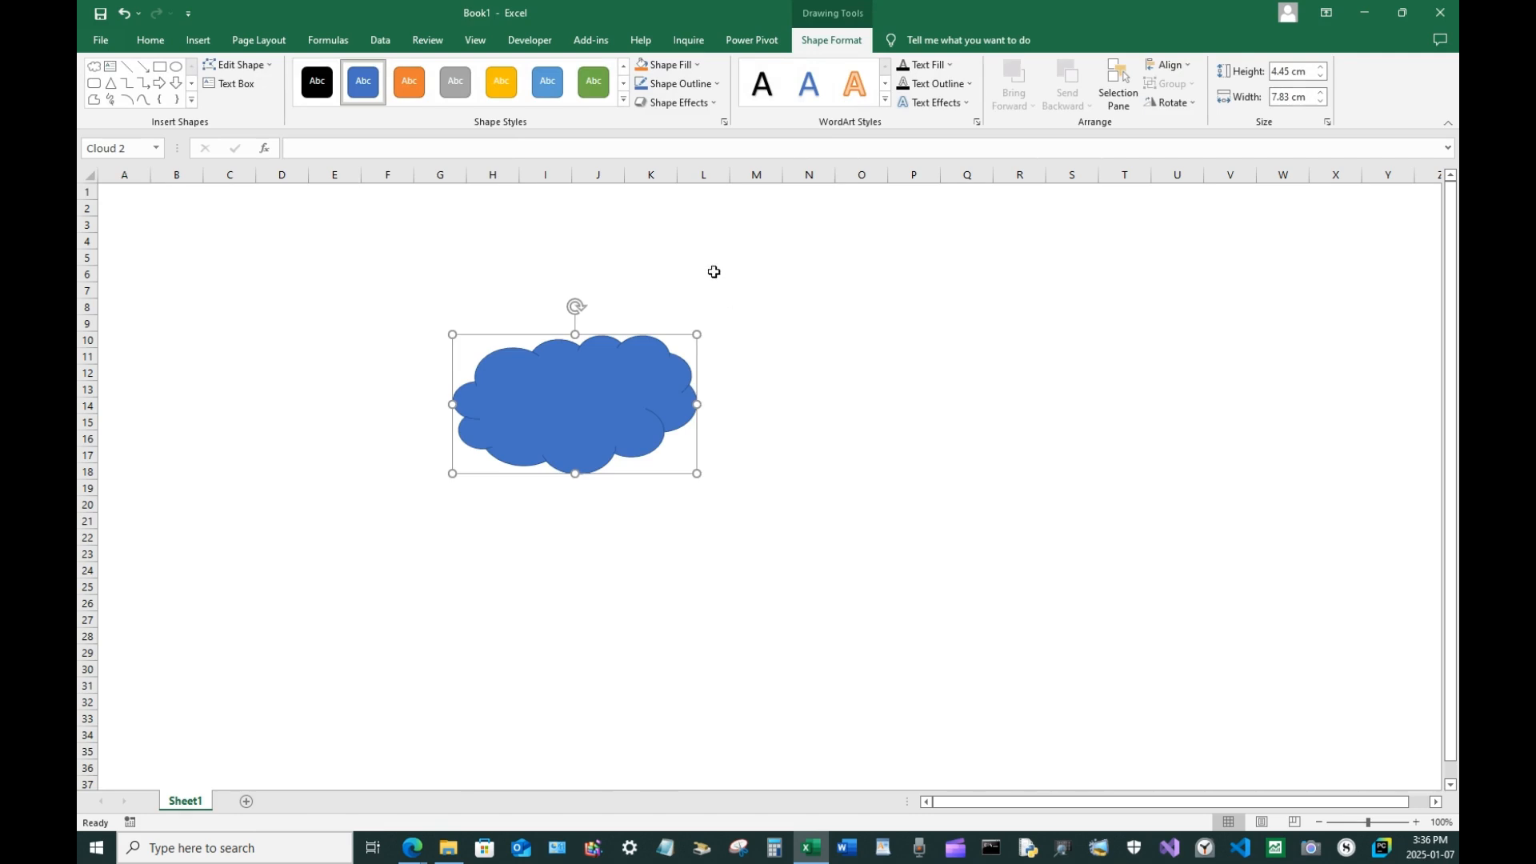
Rotate the cloud upside down and apply the green shape style to it
drag(575, 306, 576, 463)
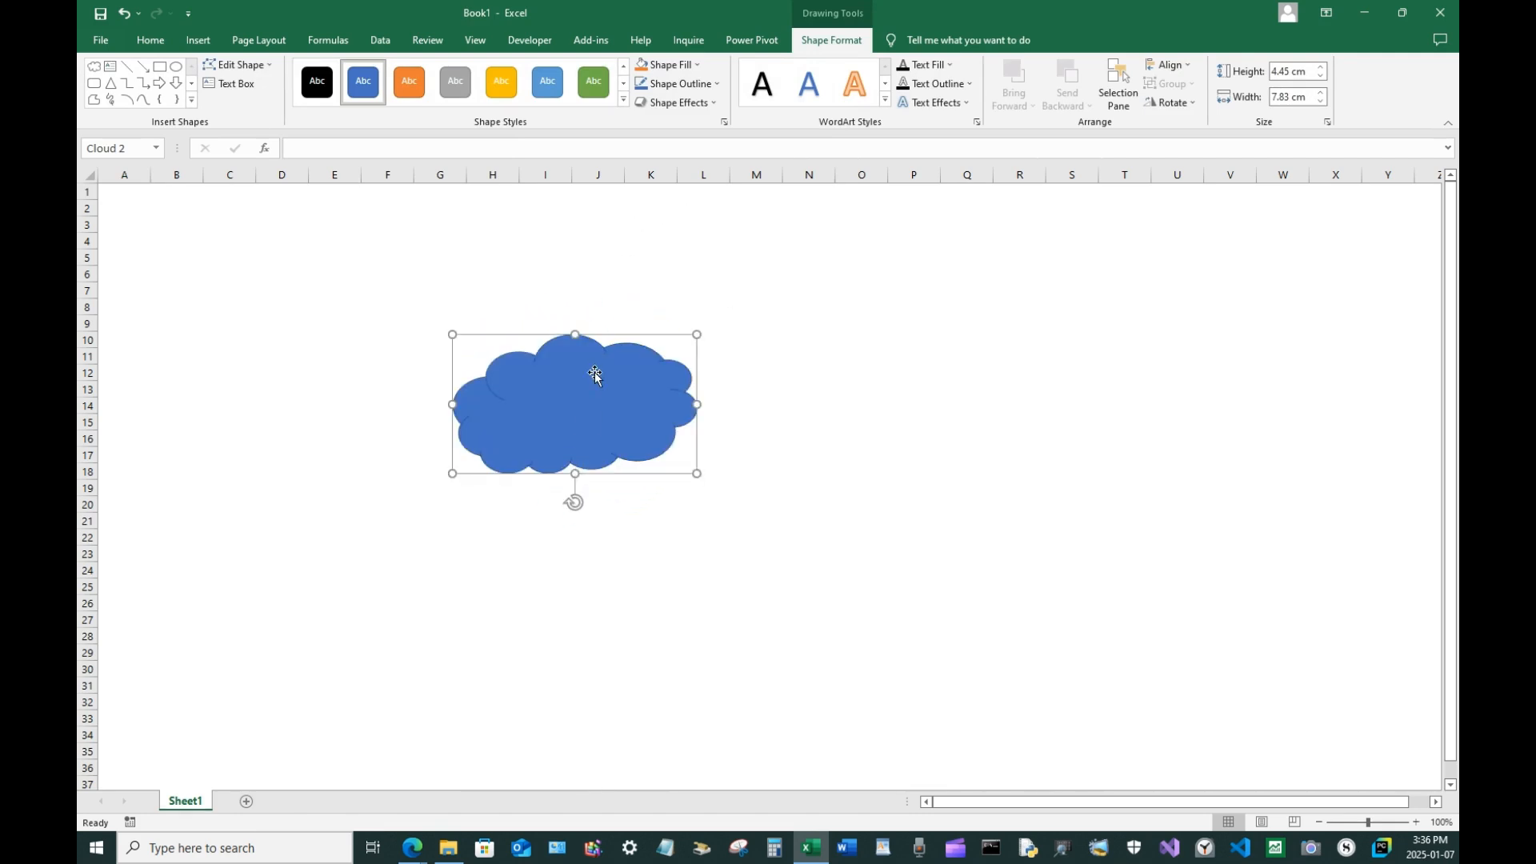
click(600, 83)
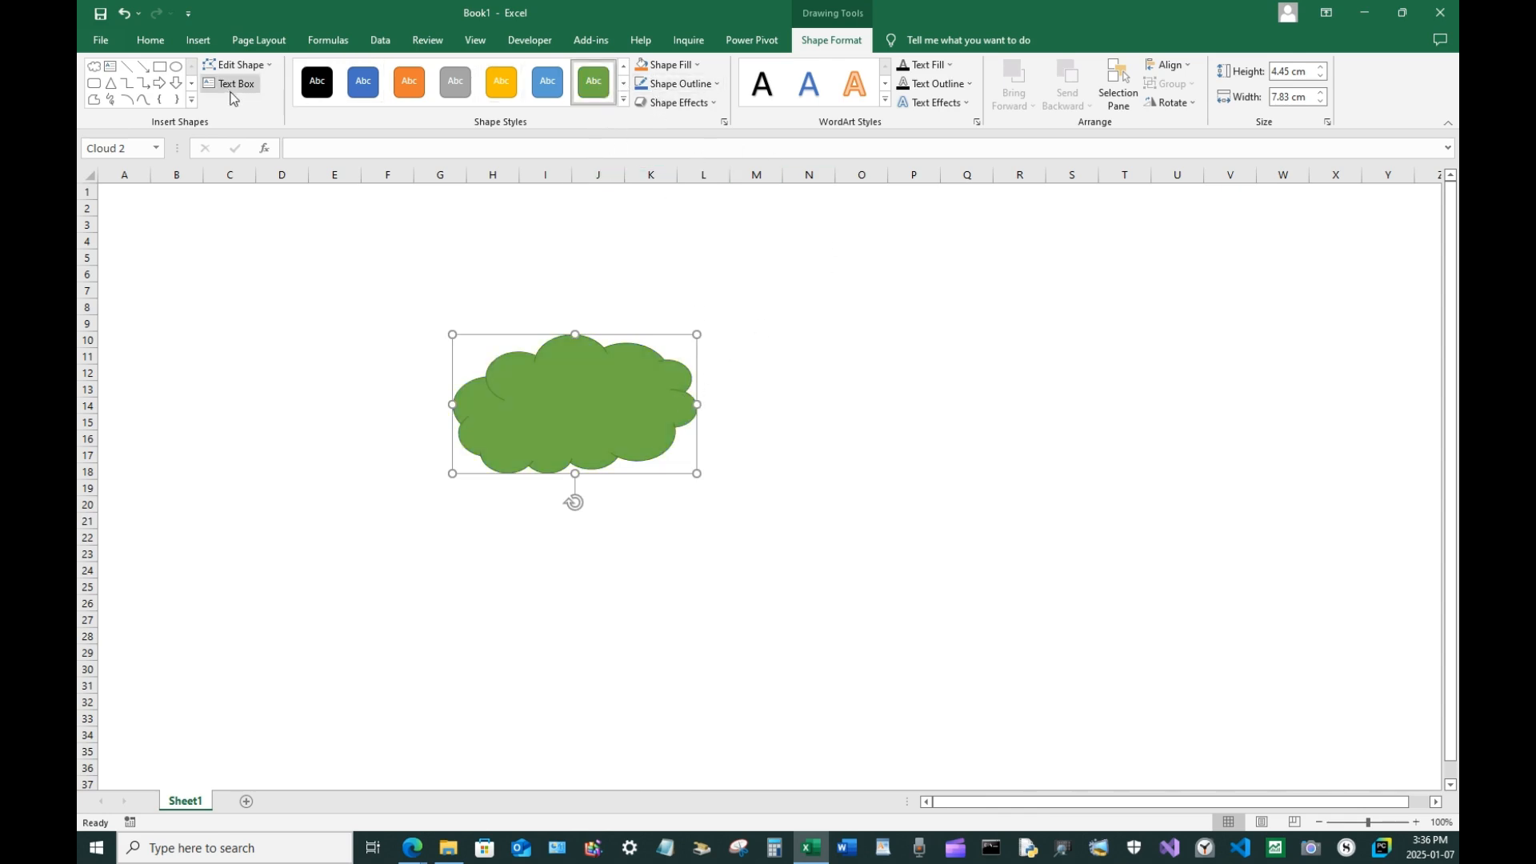
Draw a flowchart trapezoid about 1.9 cm wide and 4.4 cm tall below the cloud, rotated upside down as the trunk
click(199, 42)
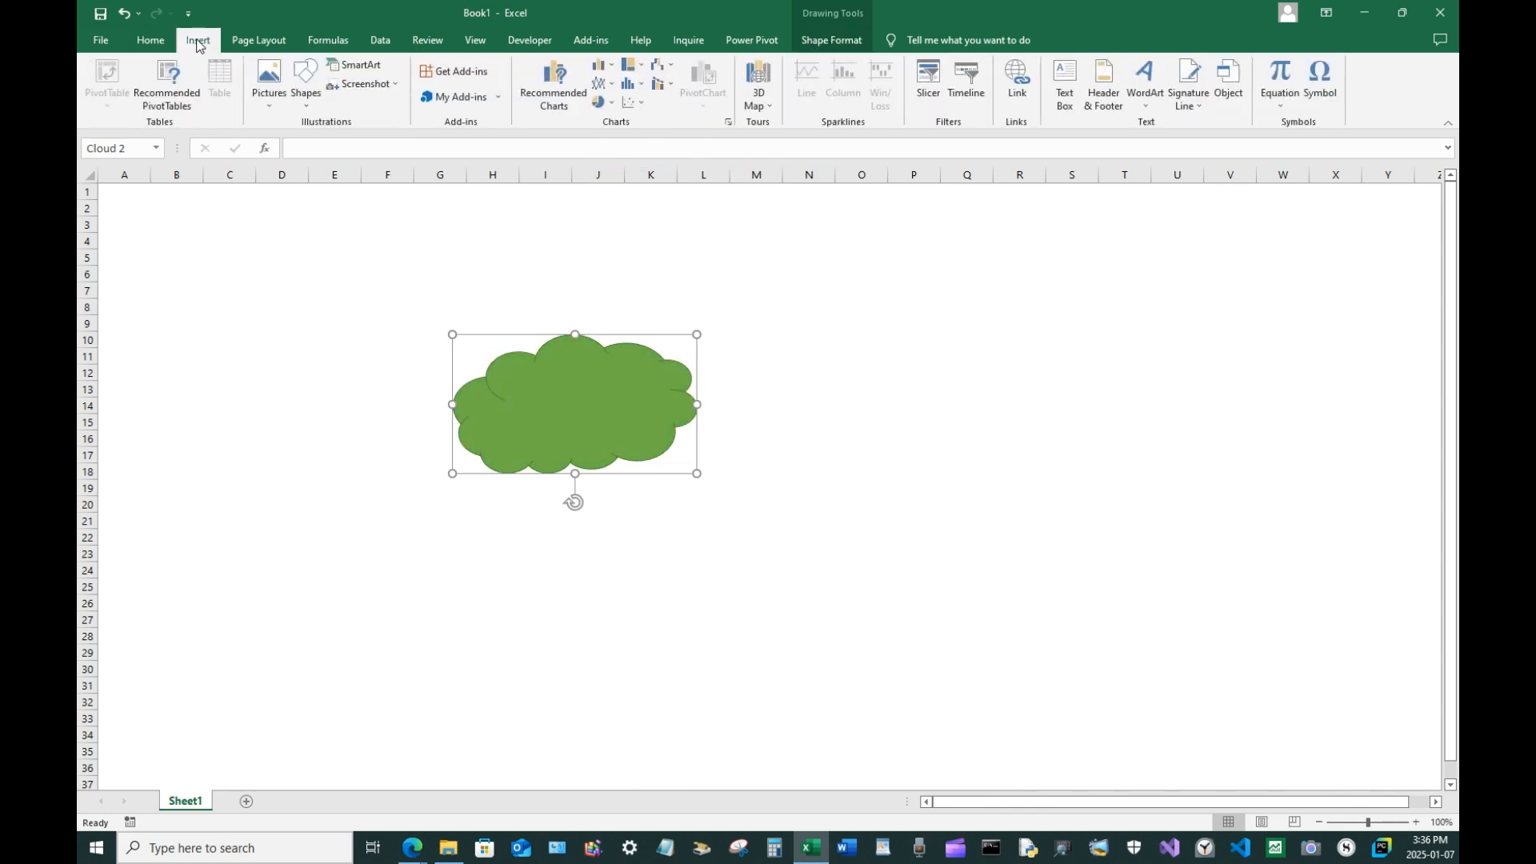
click(309, 85)
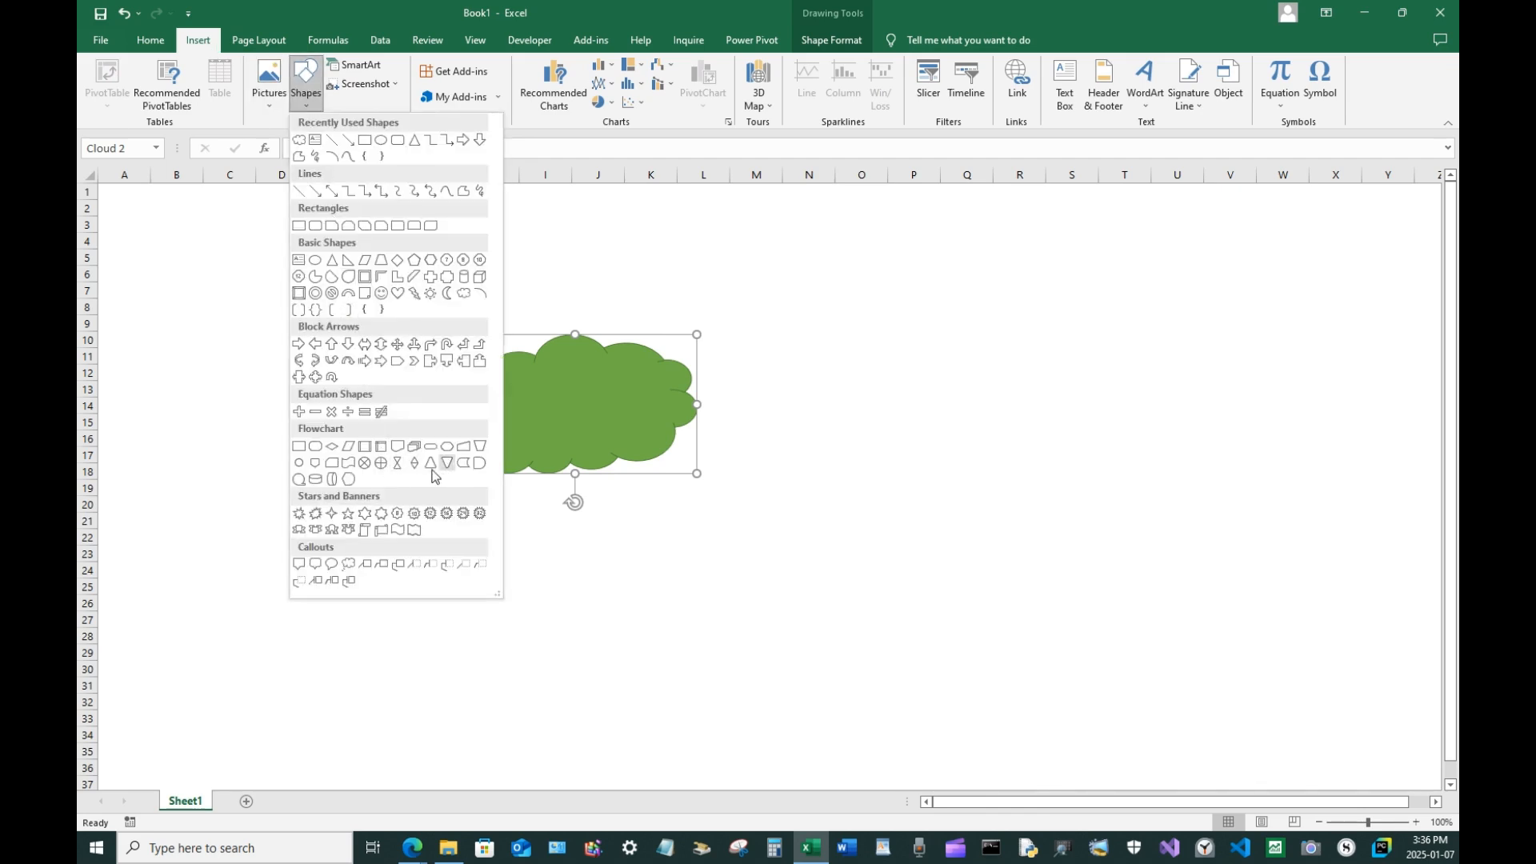
click(481, 446)
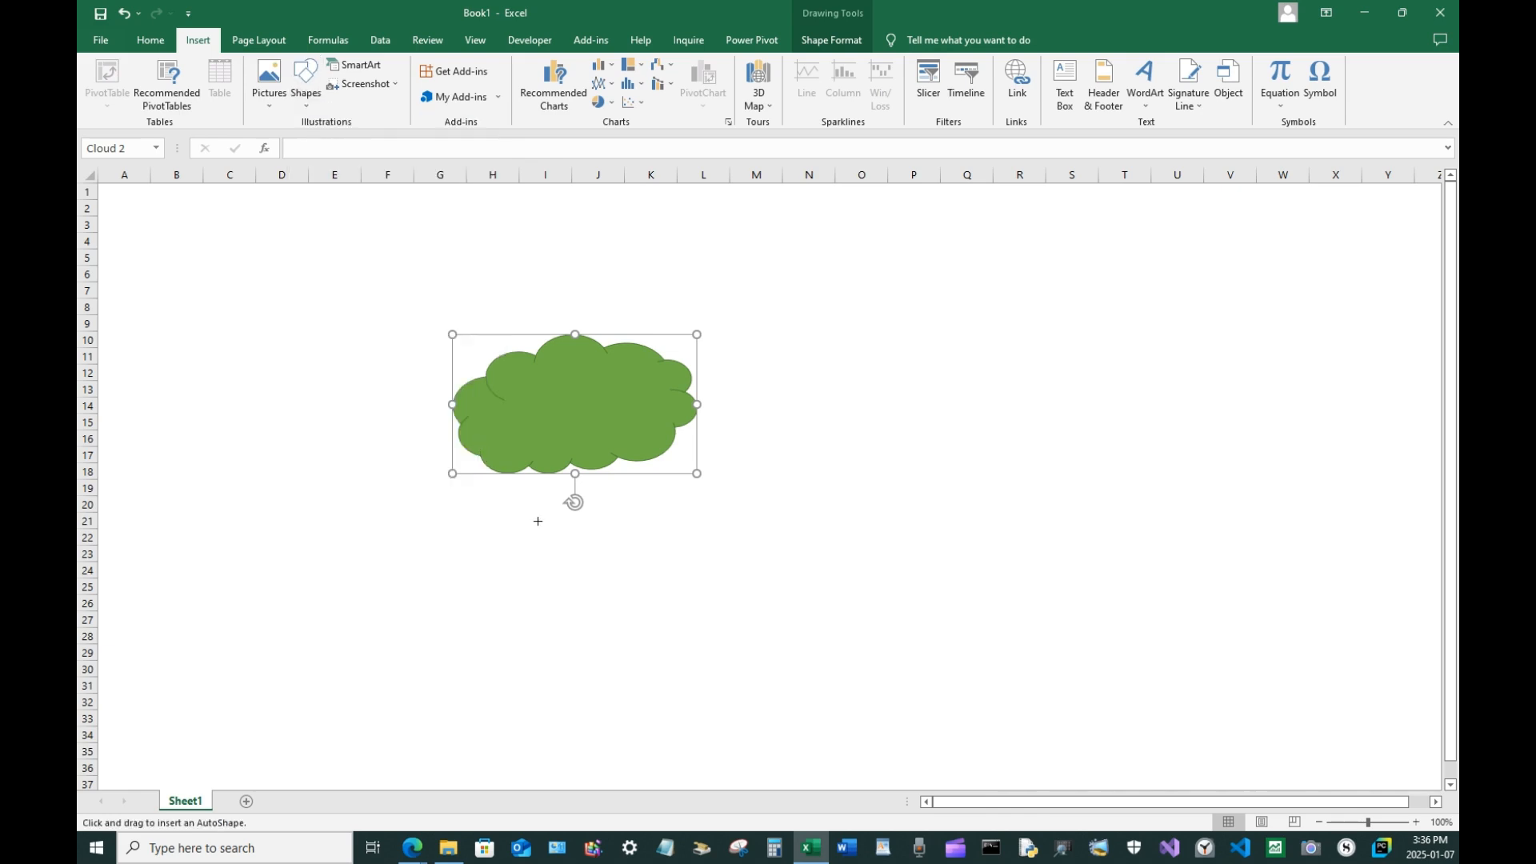
drag(543, 537, 601, 669)
drag(573, 504, 569, 693)
drag(576, 617, 581, 577)
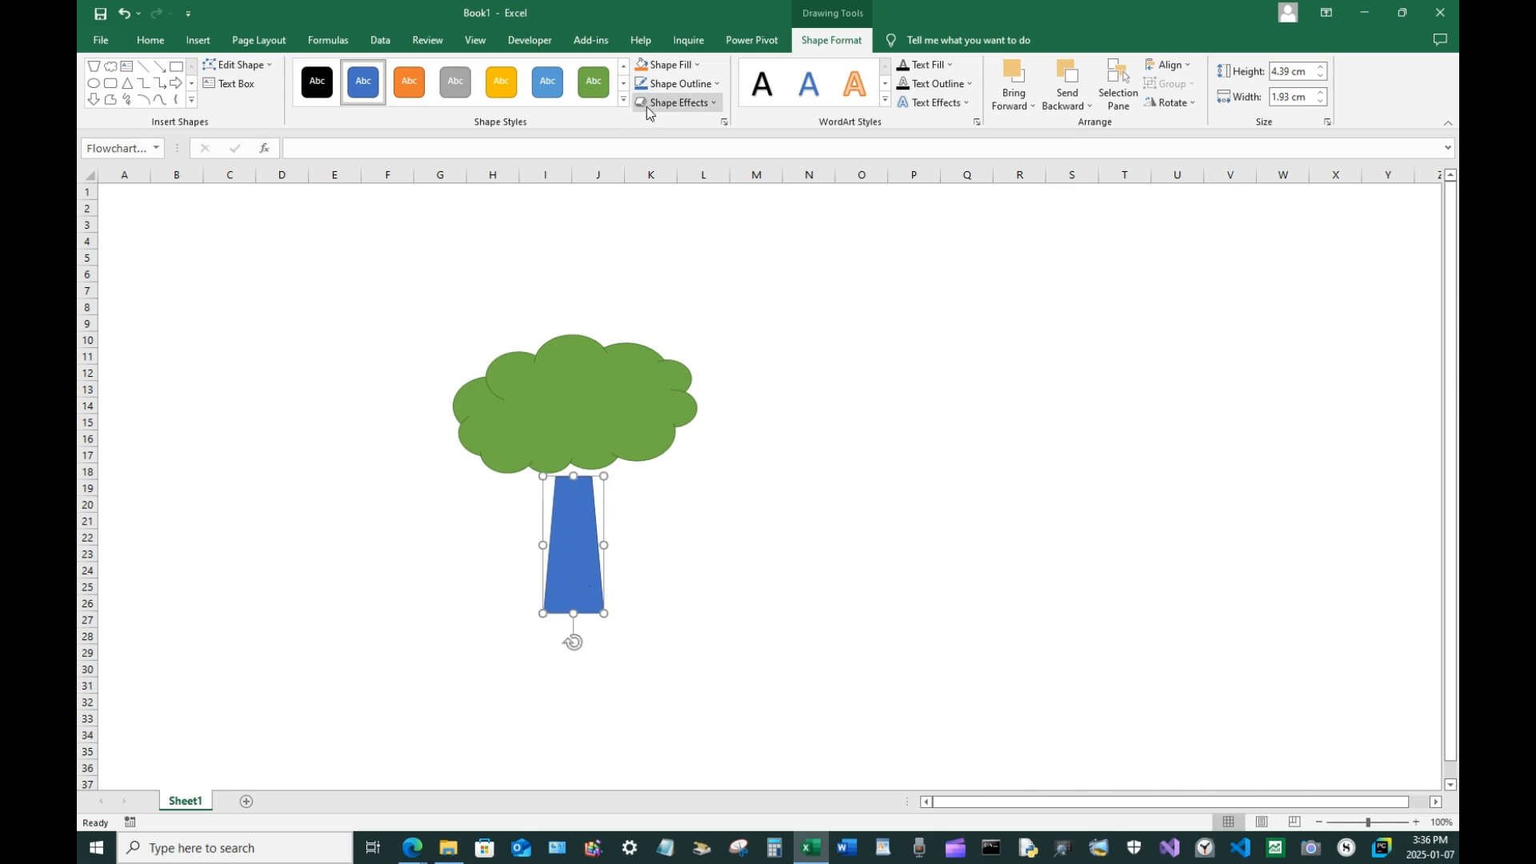
Fill the trunk with a dark gold-brown colour and apply a dark gradient variation
click(677, 65)
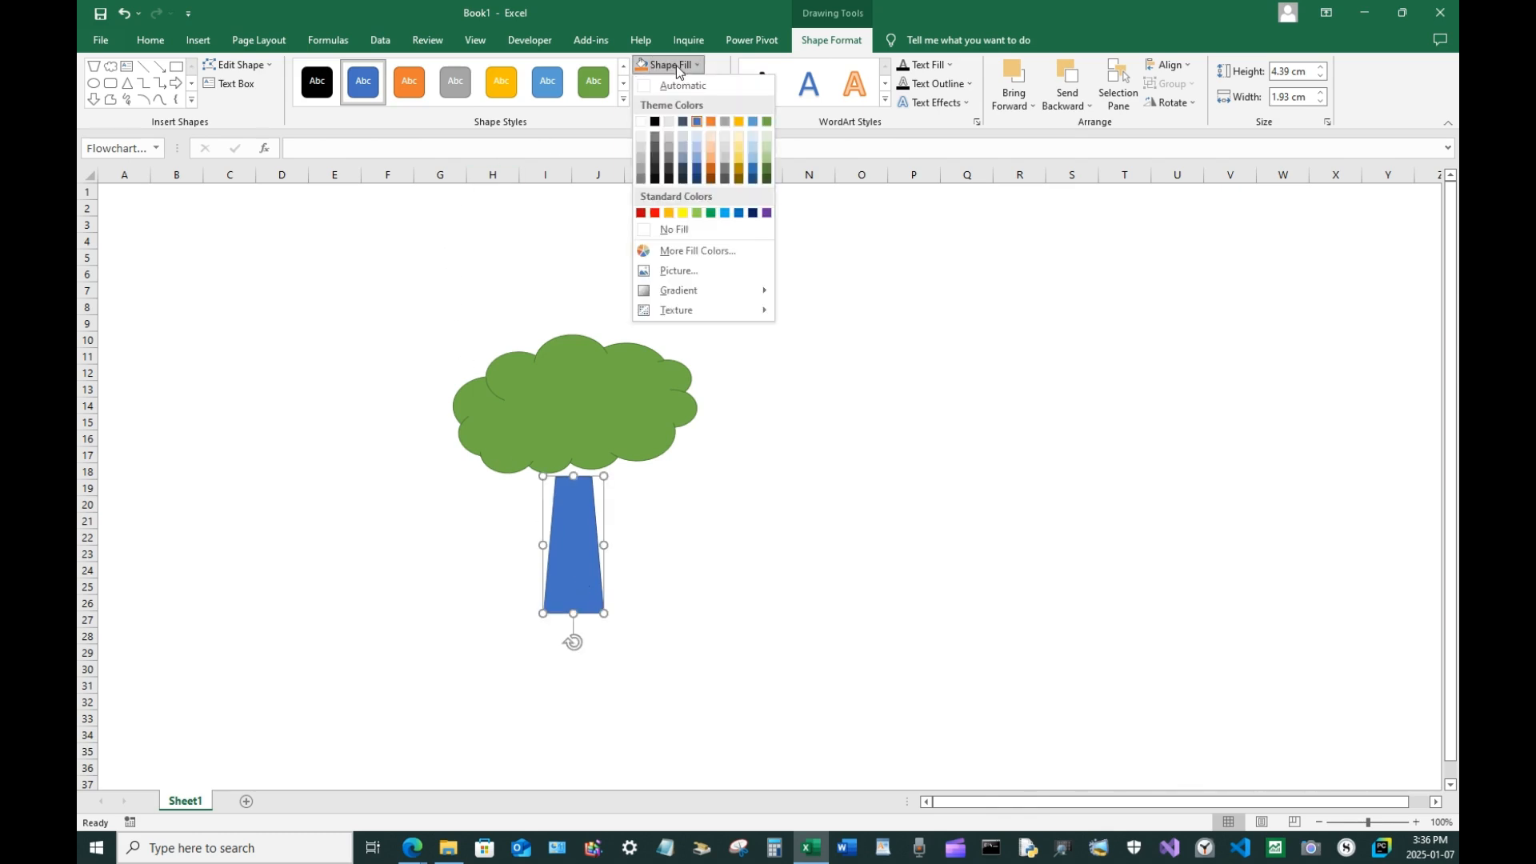
click(738, 179)
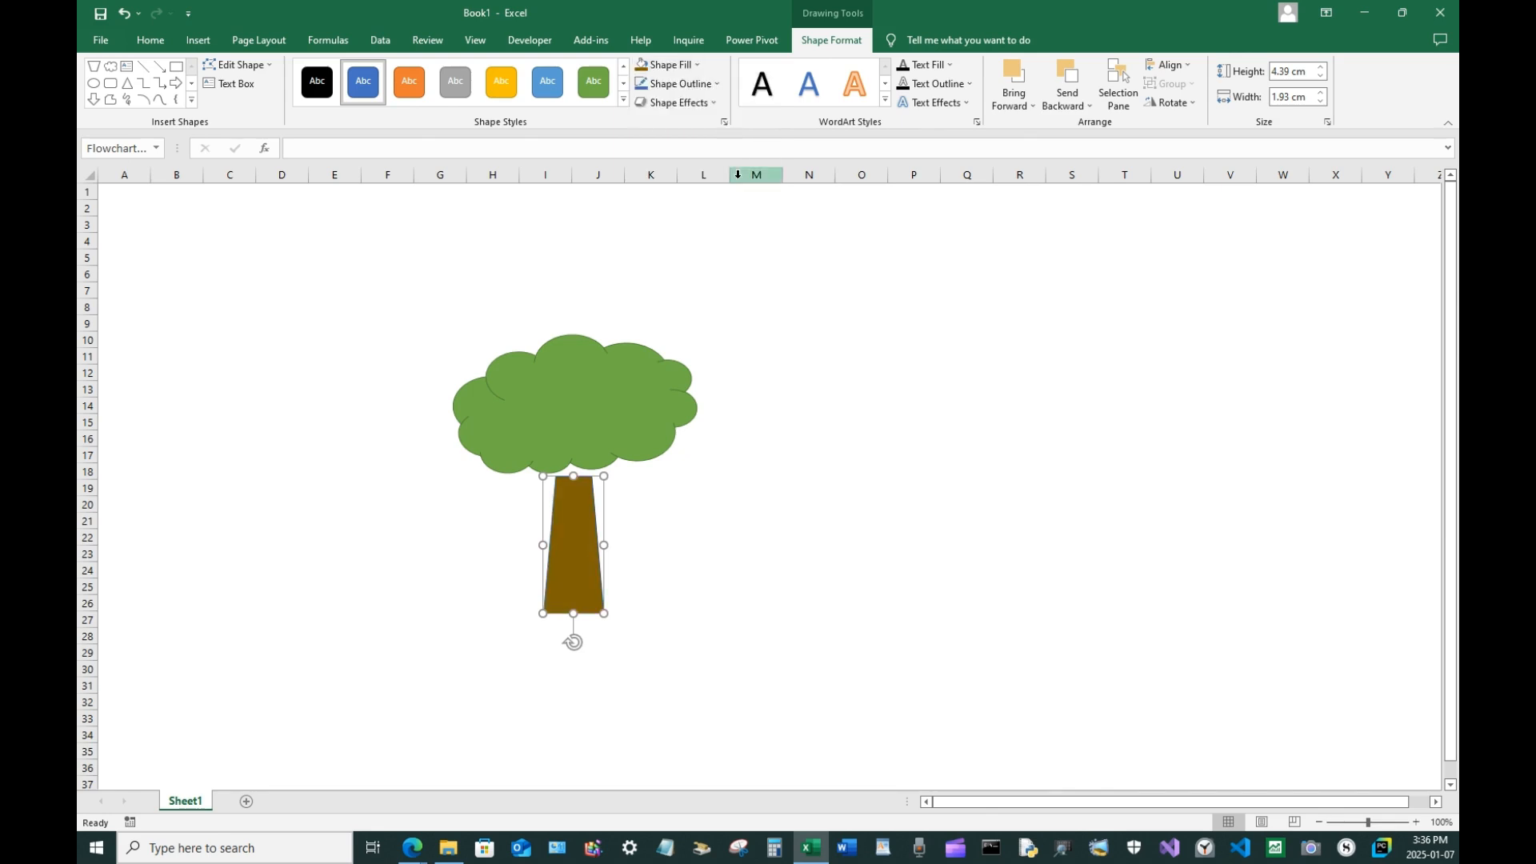
click(683, 67)
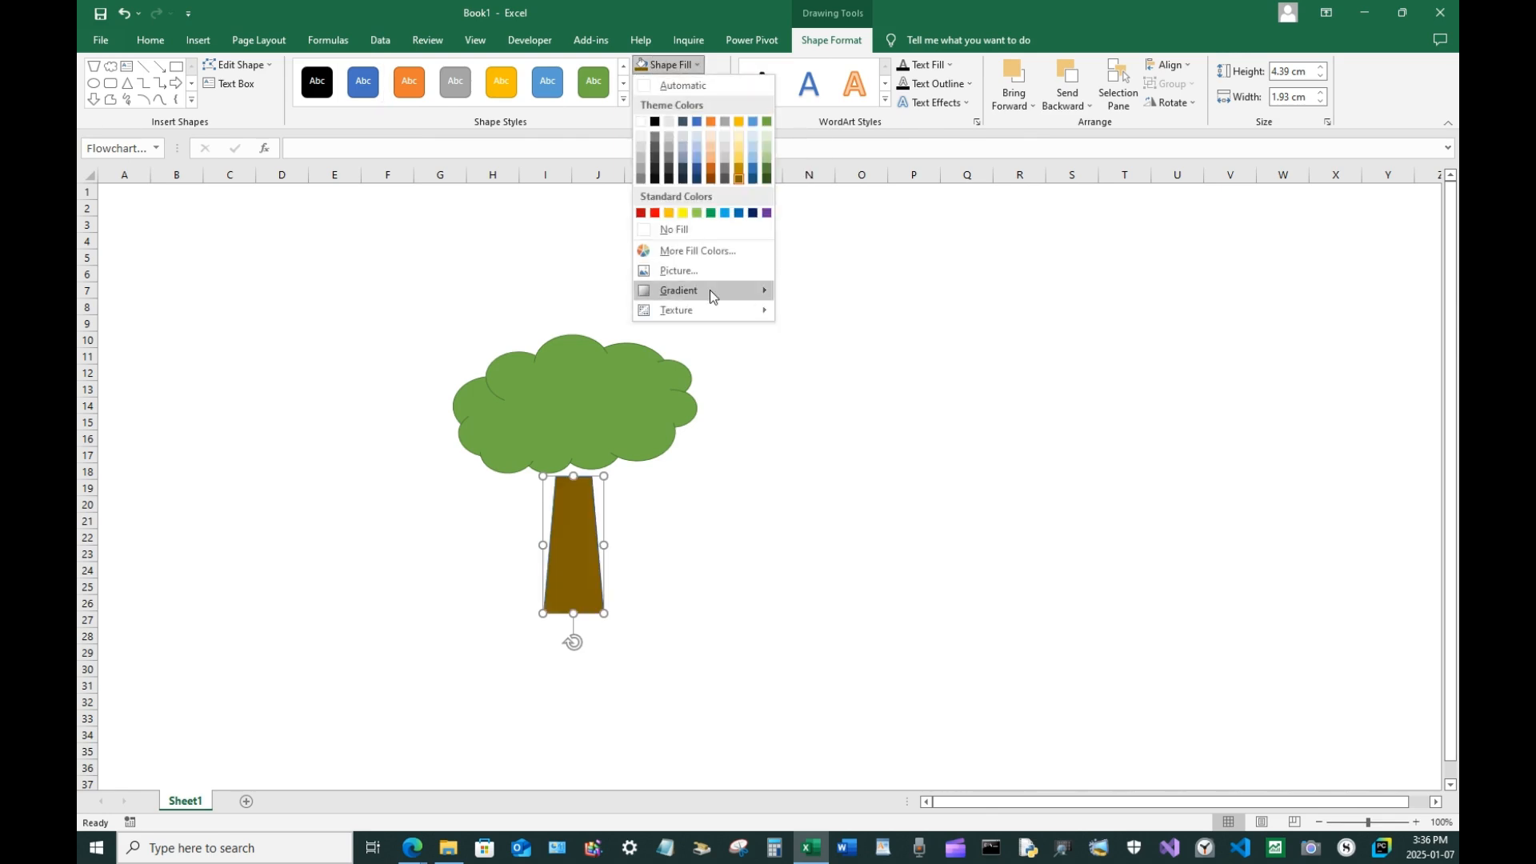
mouse_move(709, 290)
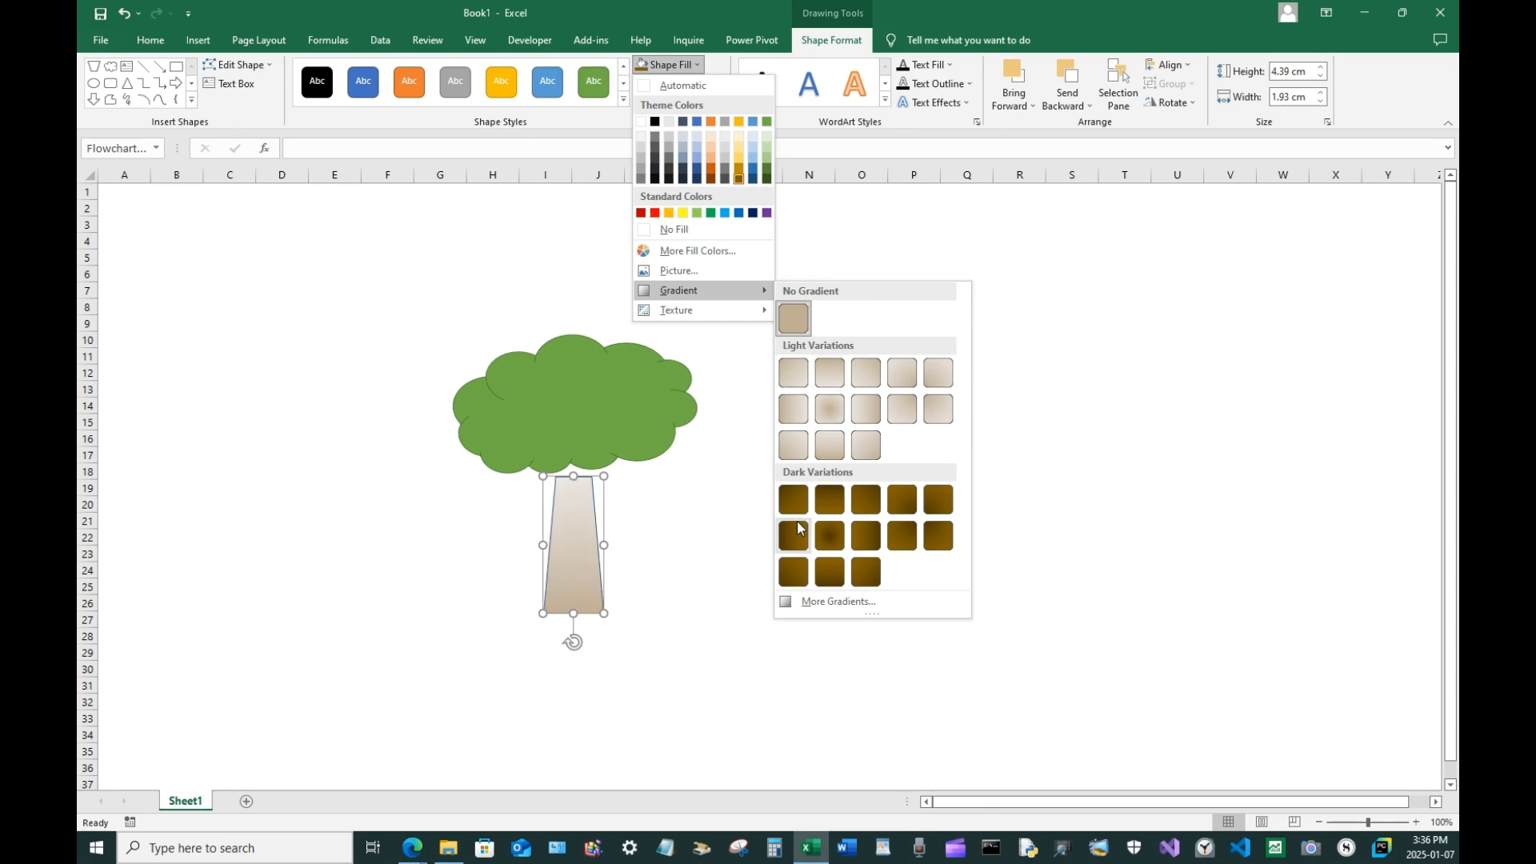
click(794, 541)
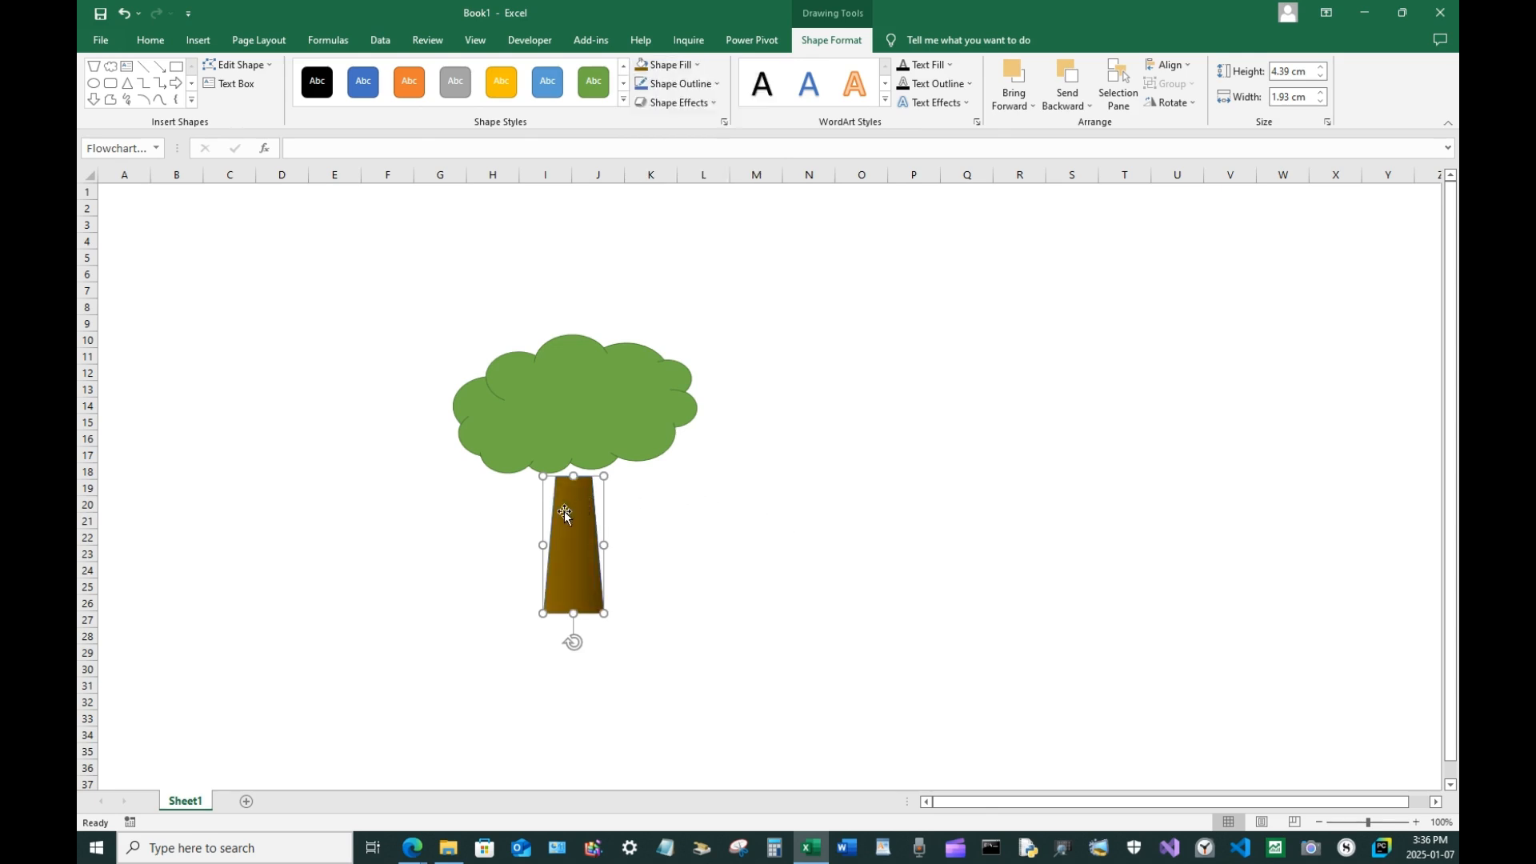
Move the trunk up under the cloud and send it to the back
drag(572, 526, 577, 496)
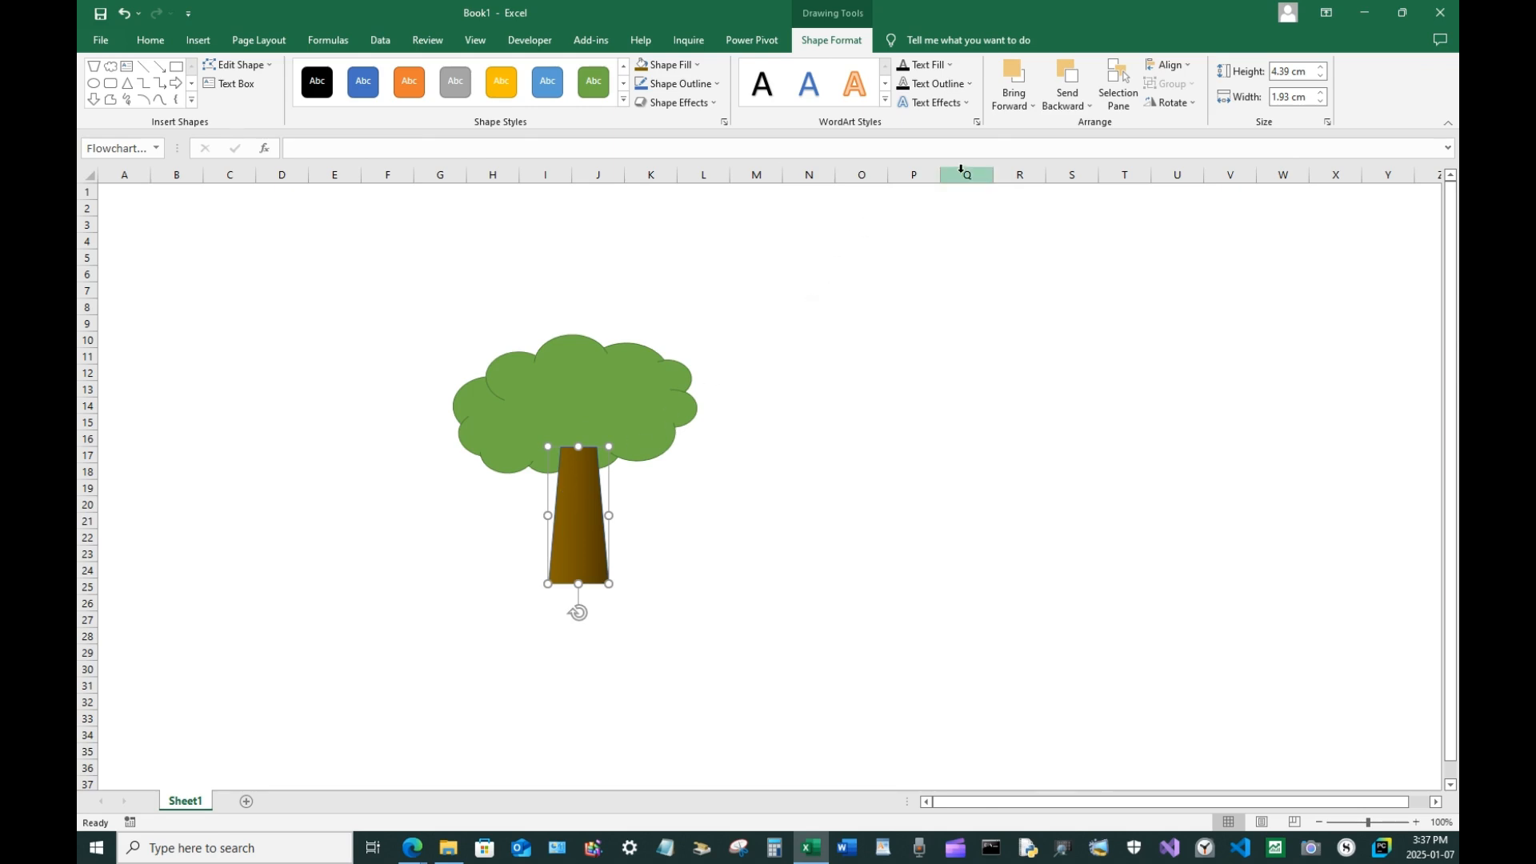
click(1076, 100)
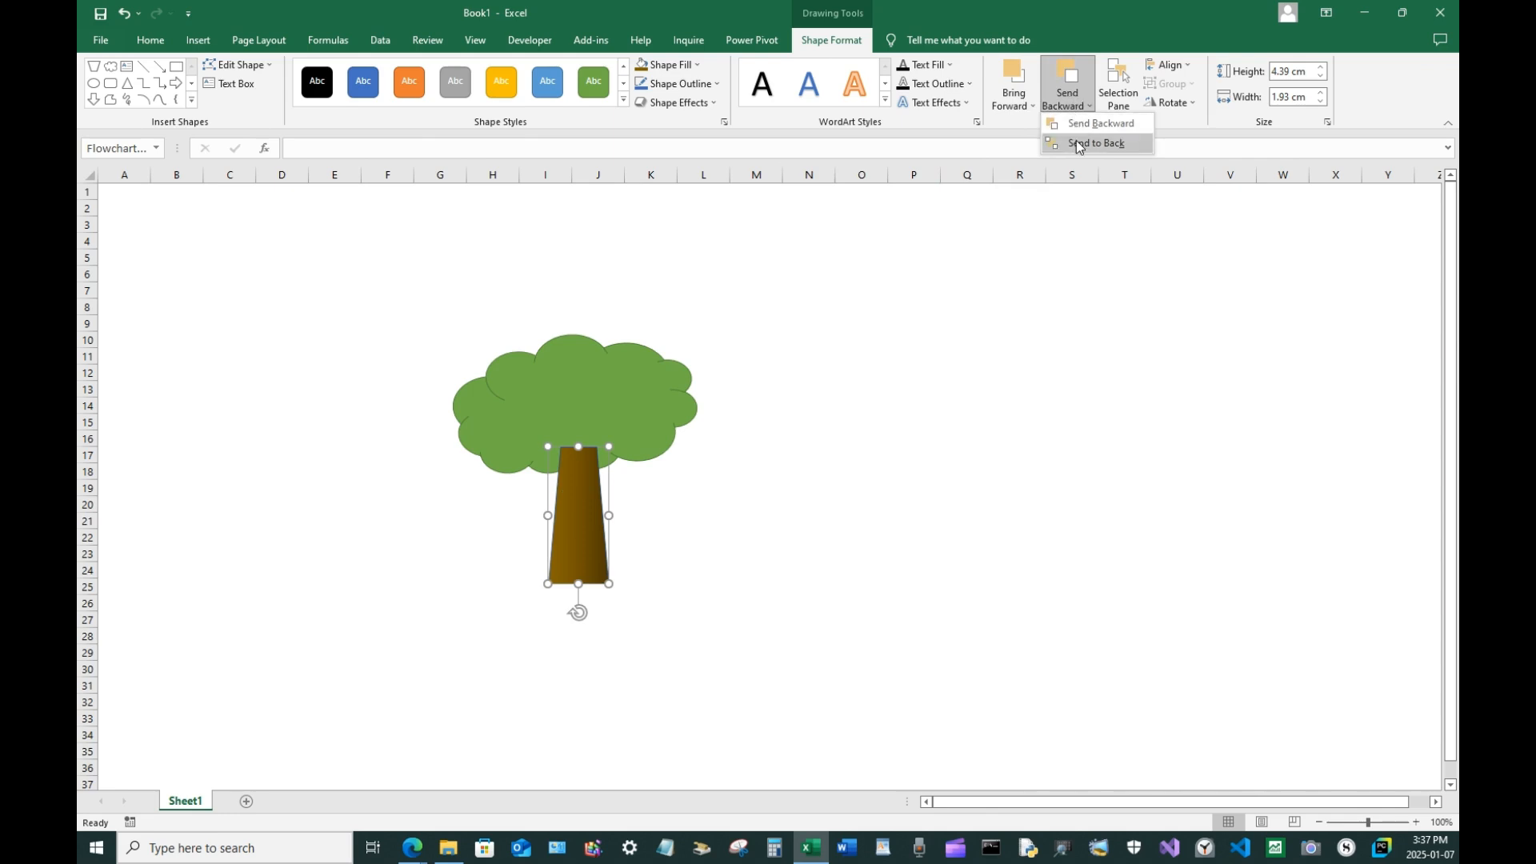
click(1078, 141)
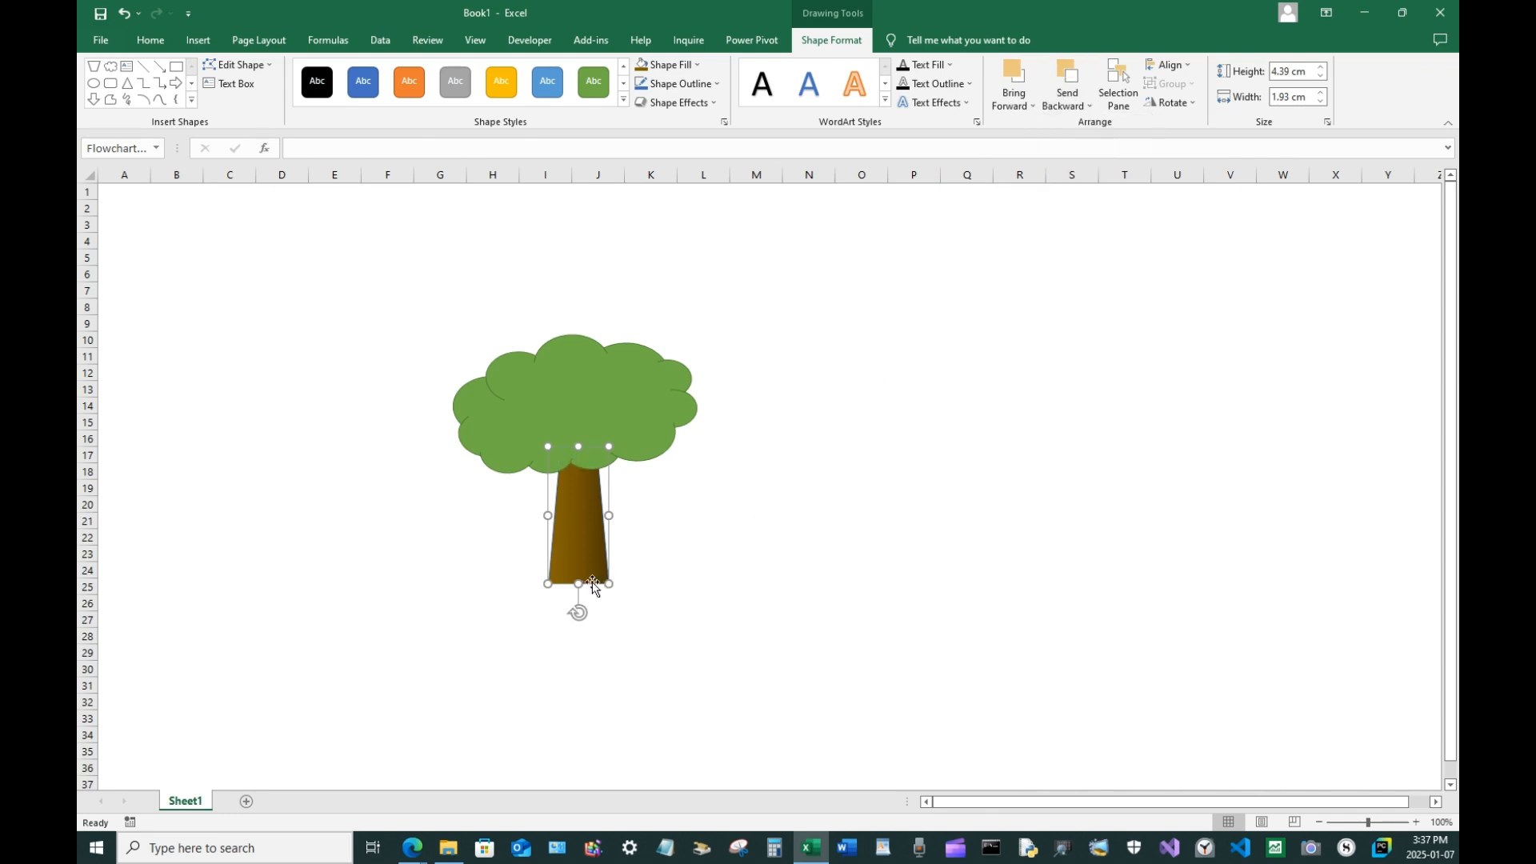
Lengthen the trunk slightly downward and deselect it
drag(580, 585, 580, 602)
click(782, 553)
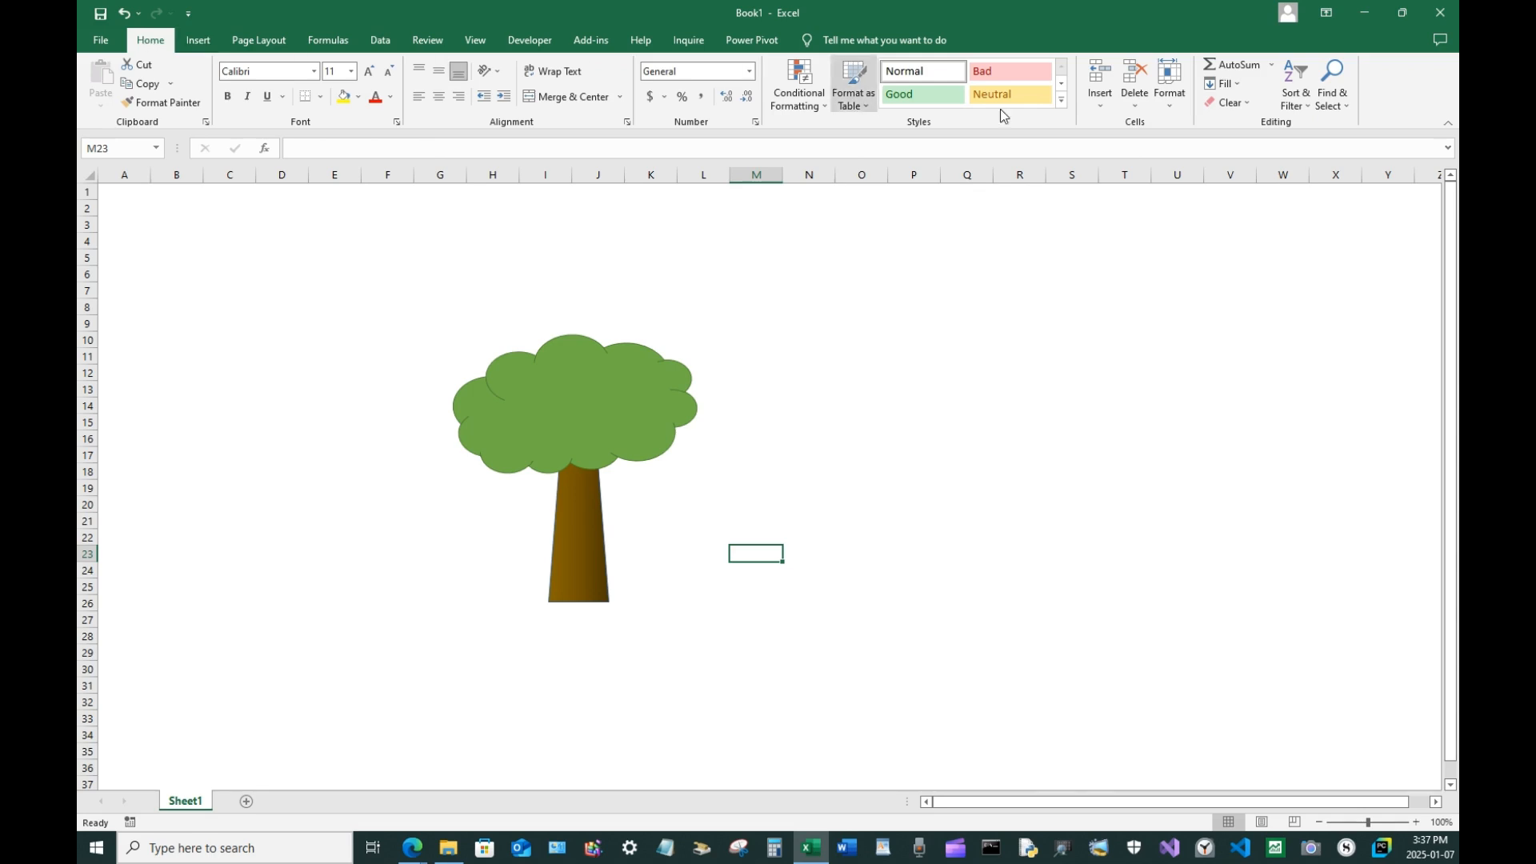
Select both the cloud and trunk with Select Objects and group them into one tree
click(1343, 101)
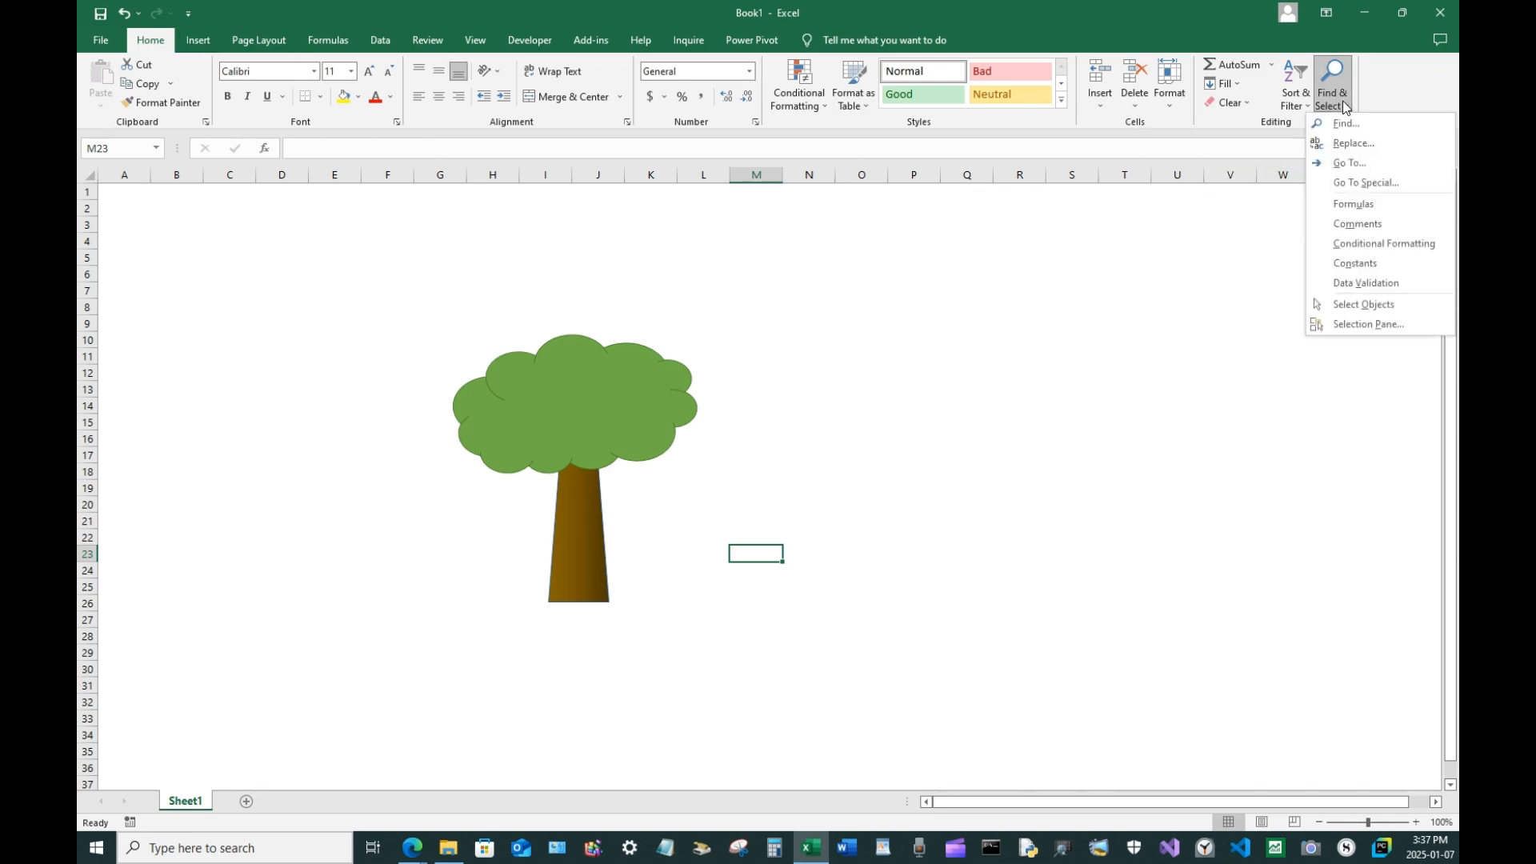
click(1354, 305)
drag(380, 272, 709, 658)
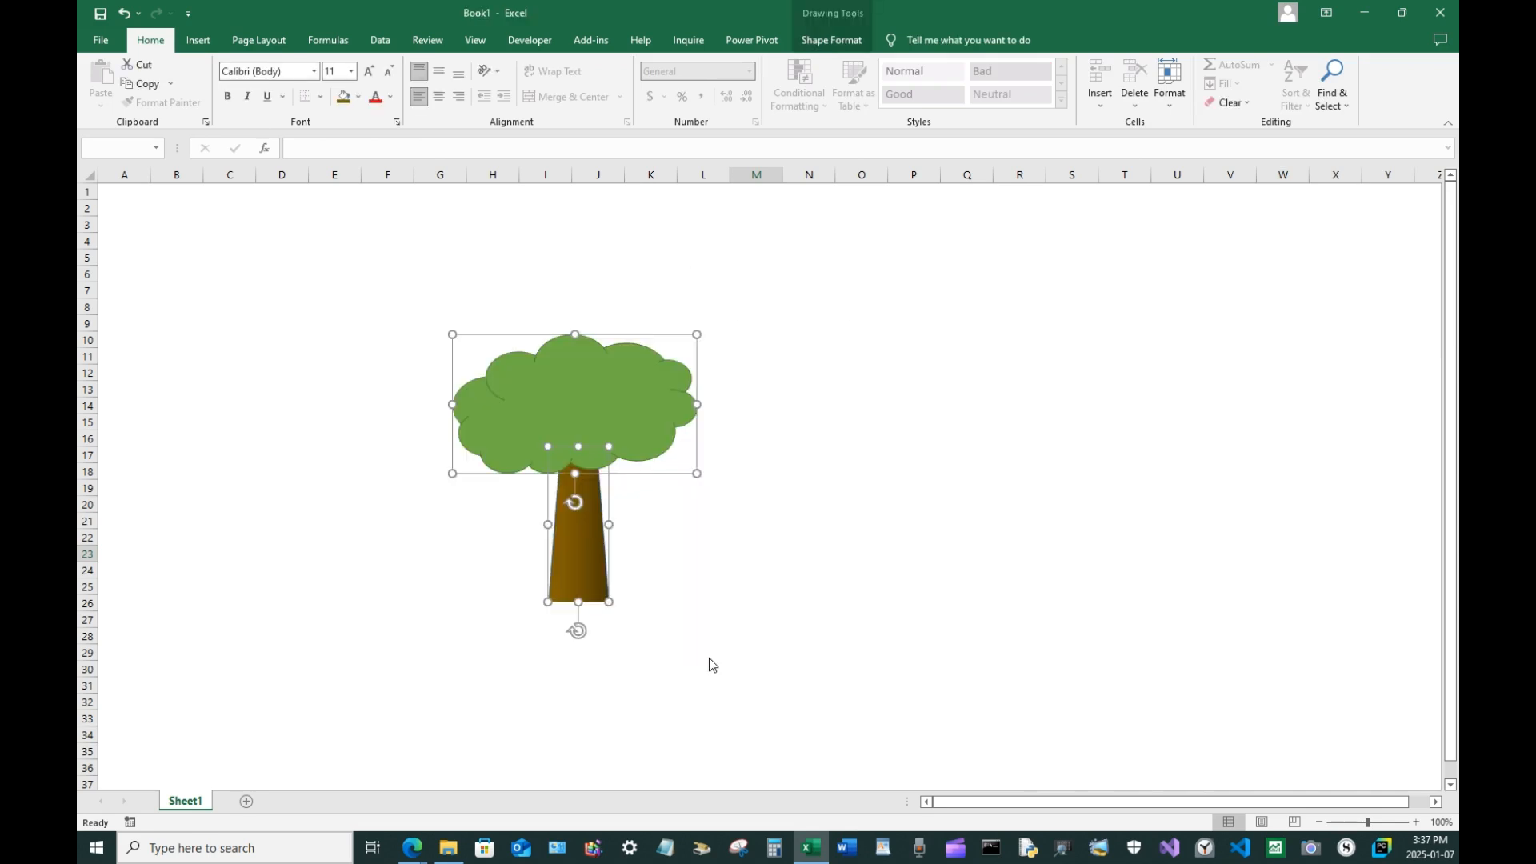
click(827, 44)
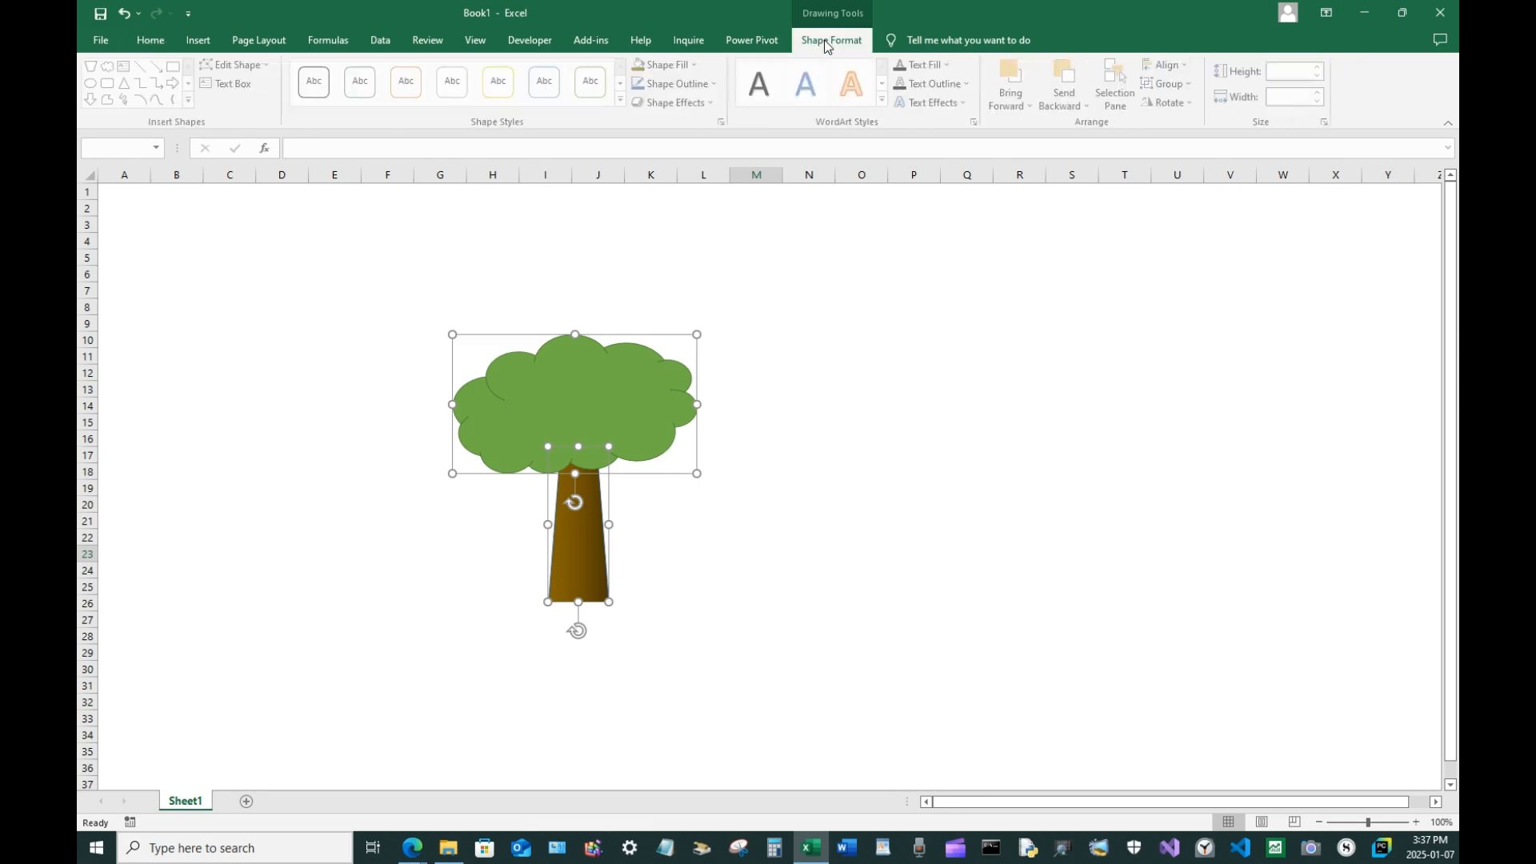
click(1177, 86)
click(1183, 102)
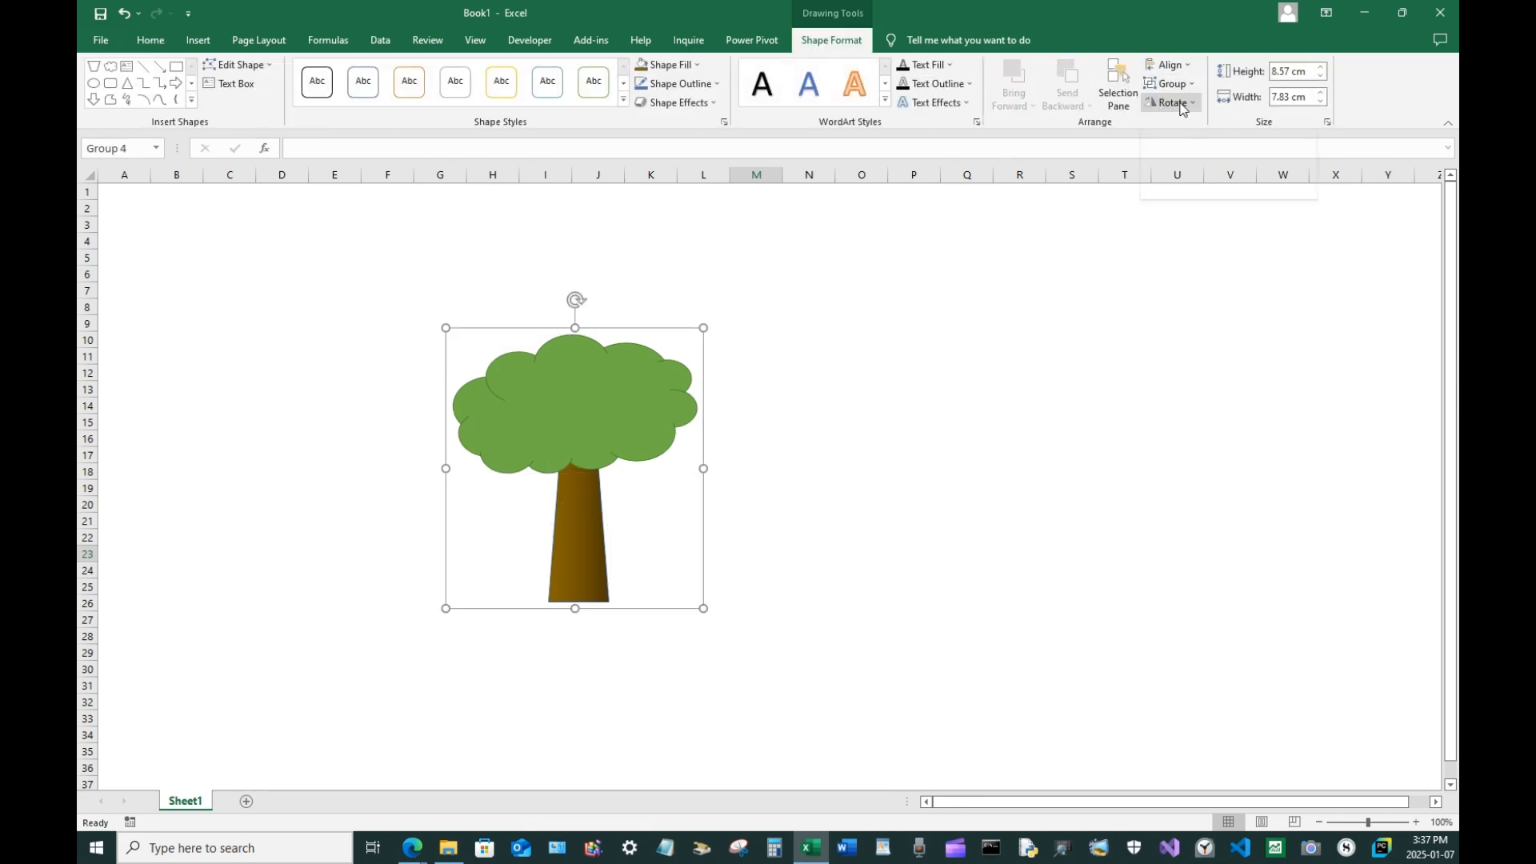
click(842, 383)
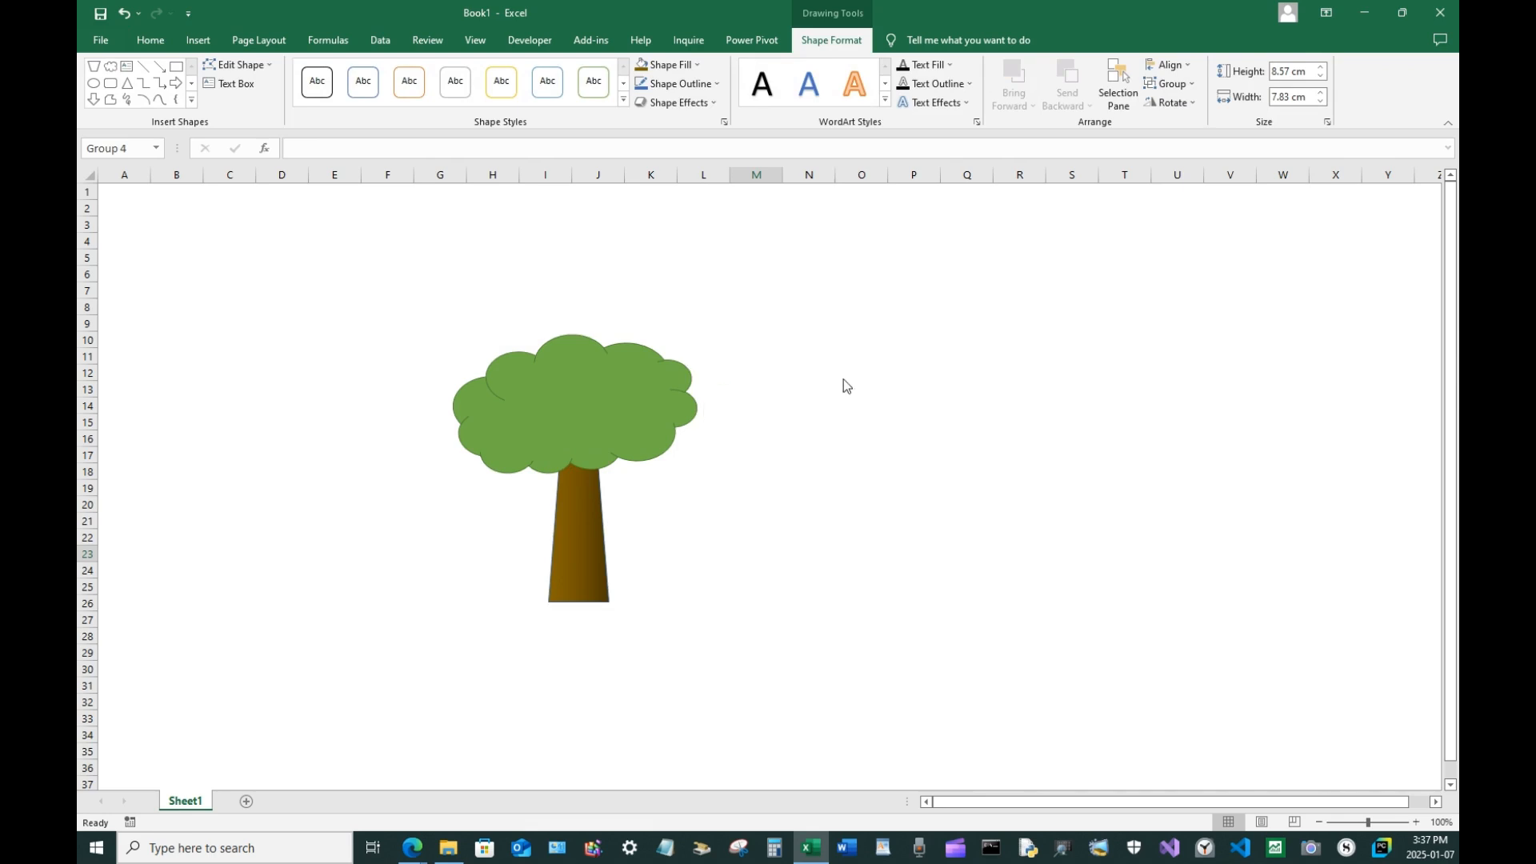
click(626, 394)
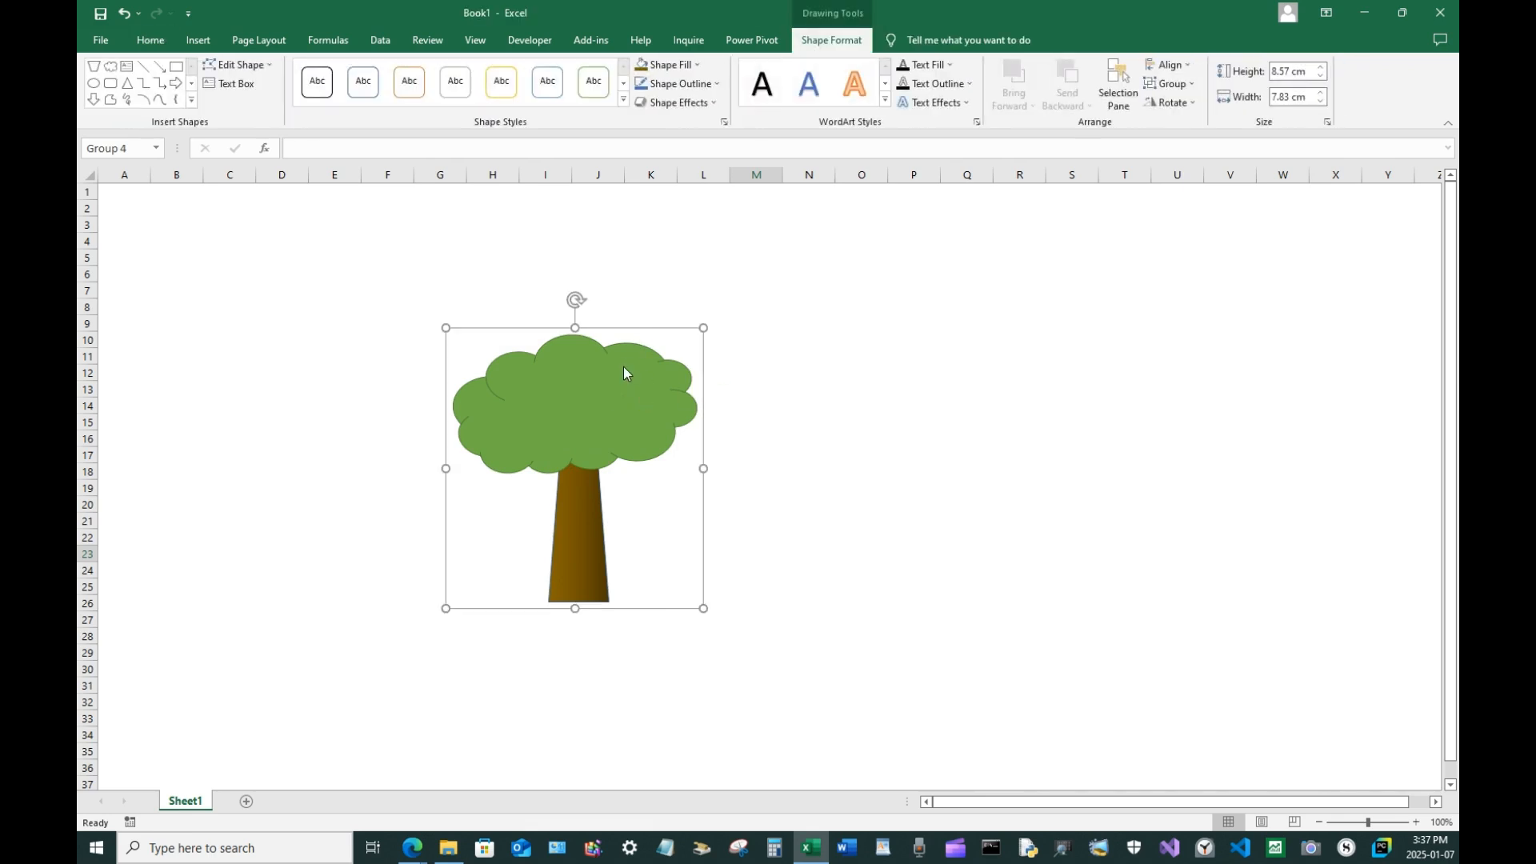
click(624, 372)
click(766, 484)
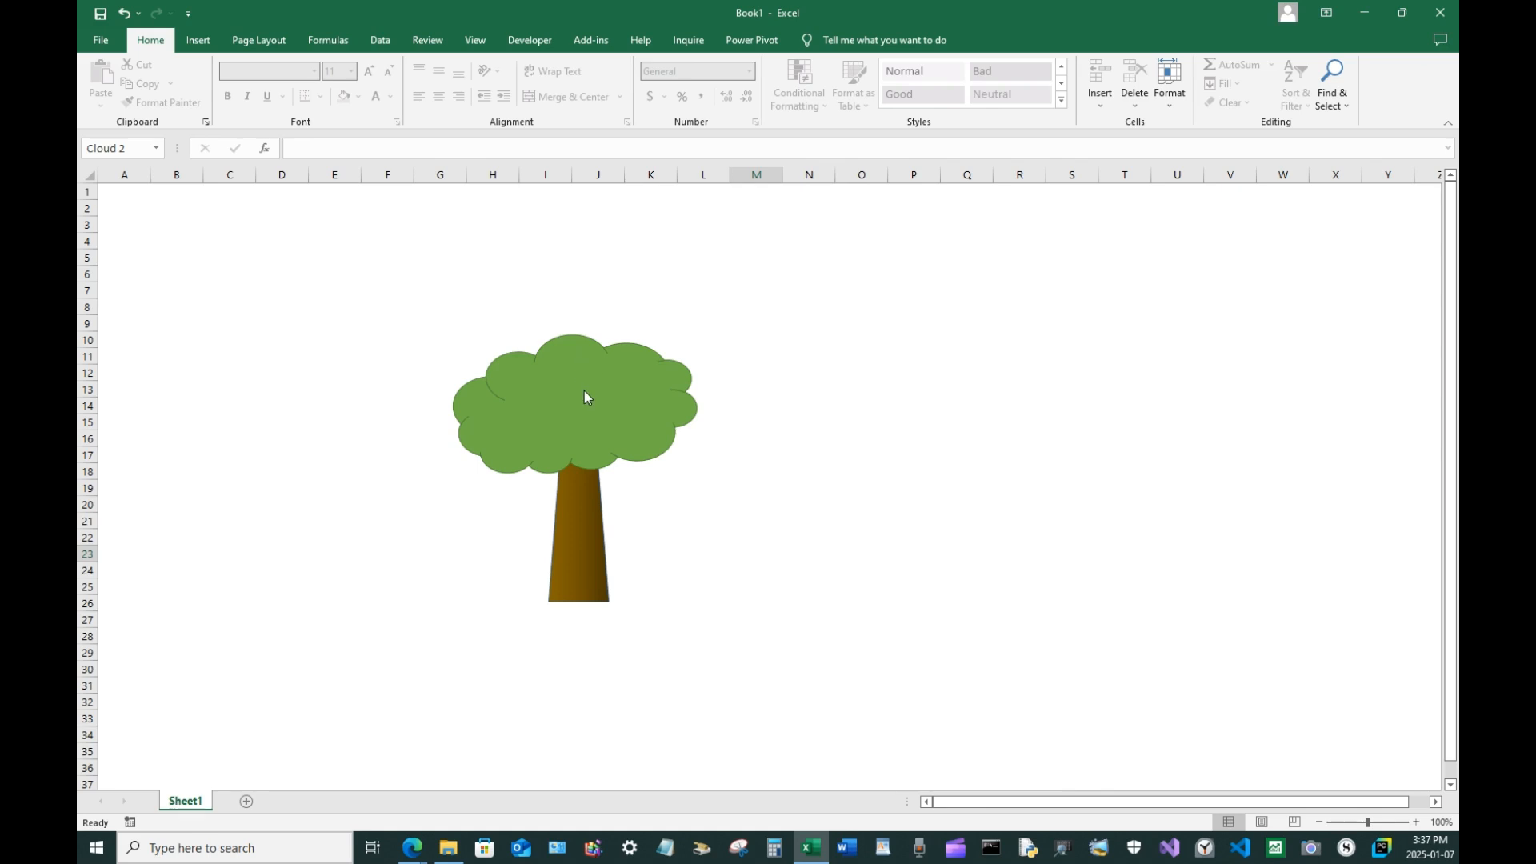
click(511, 396)
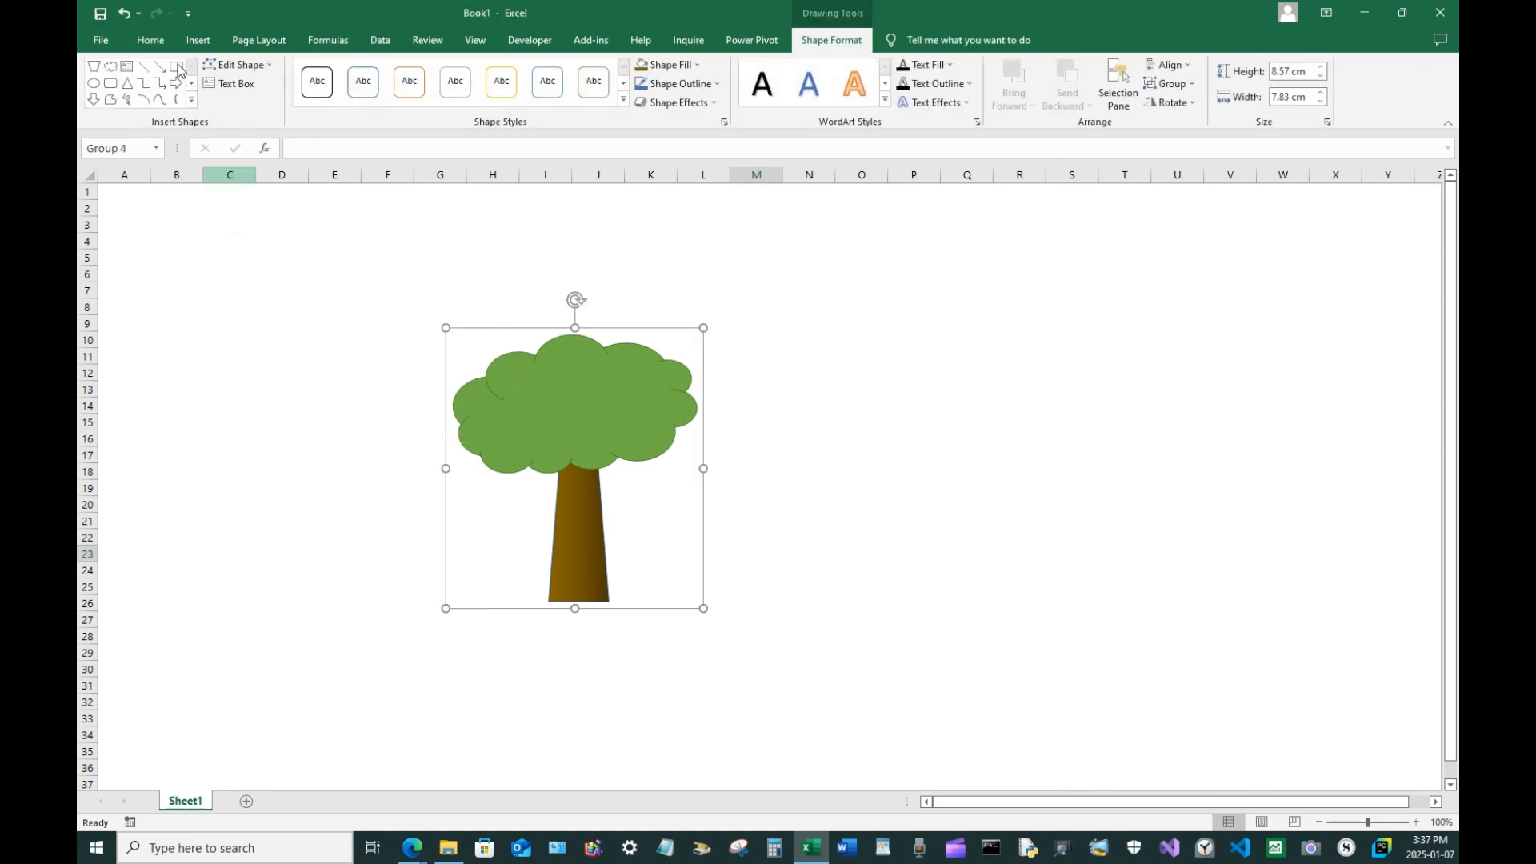
click(150, 40)
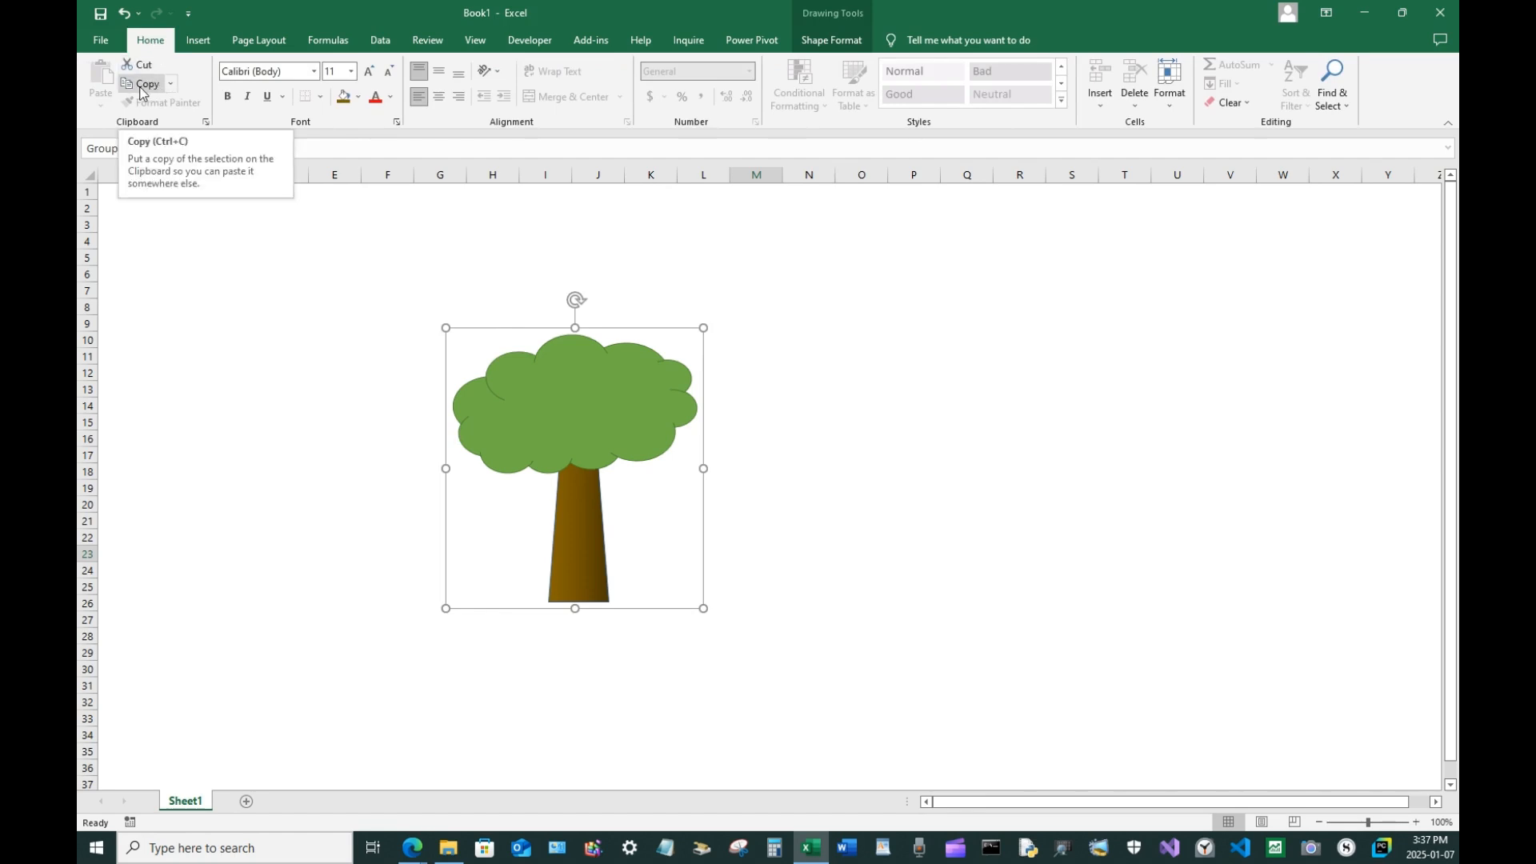
Move the grouped tree to the right side of the sheet around column U
click(712, 445)
click(660, 407)
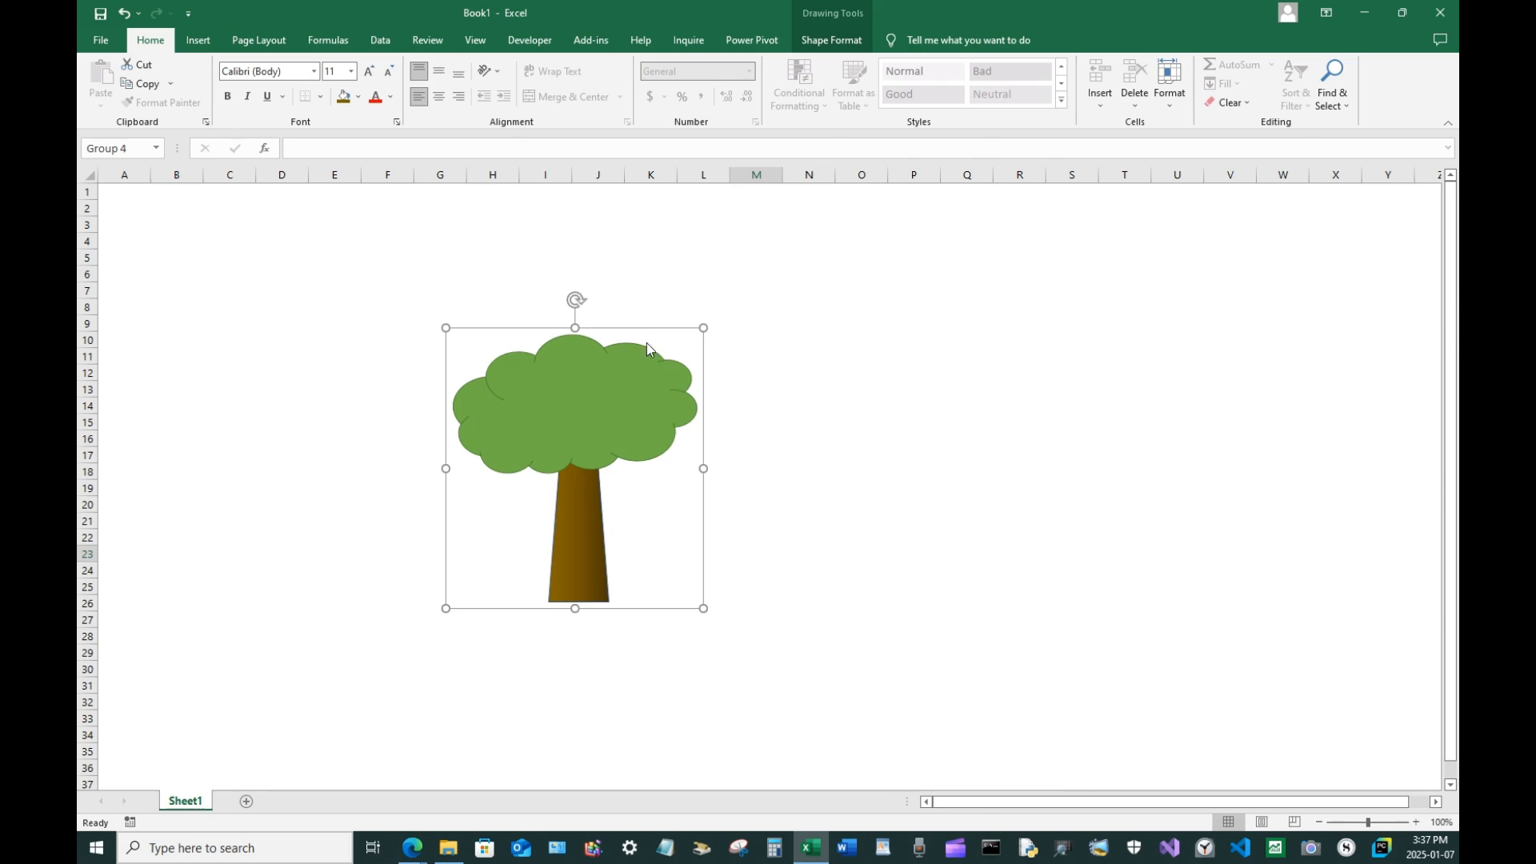
drag(620, 398, 1206, 362)
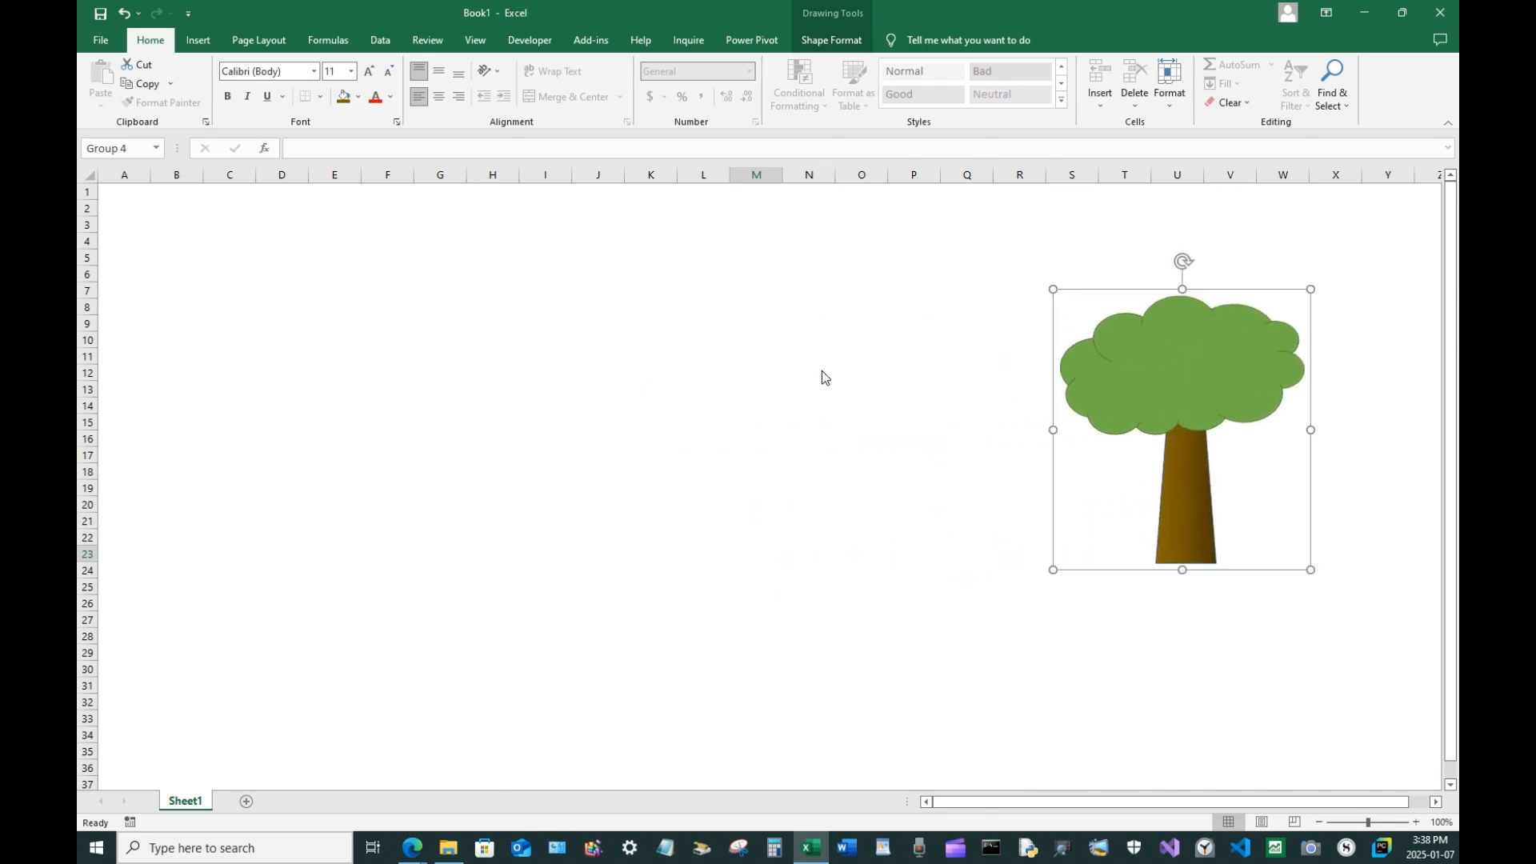
Draw a tall flowchart triangle about 4 cm wide and 8.4 cm tall left of the tree
click(560, 353)
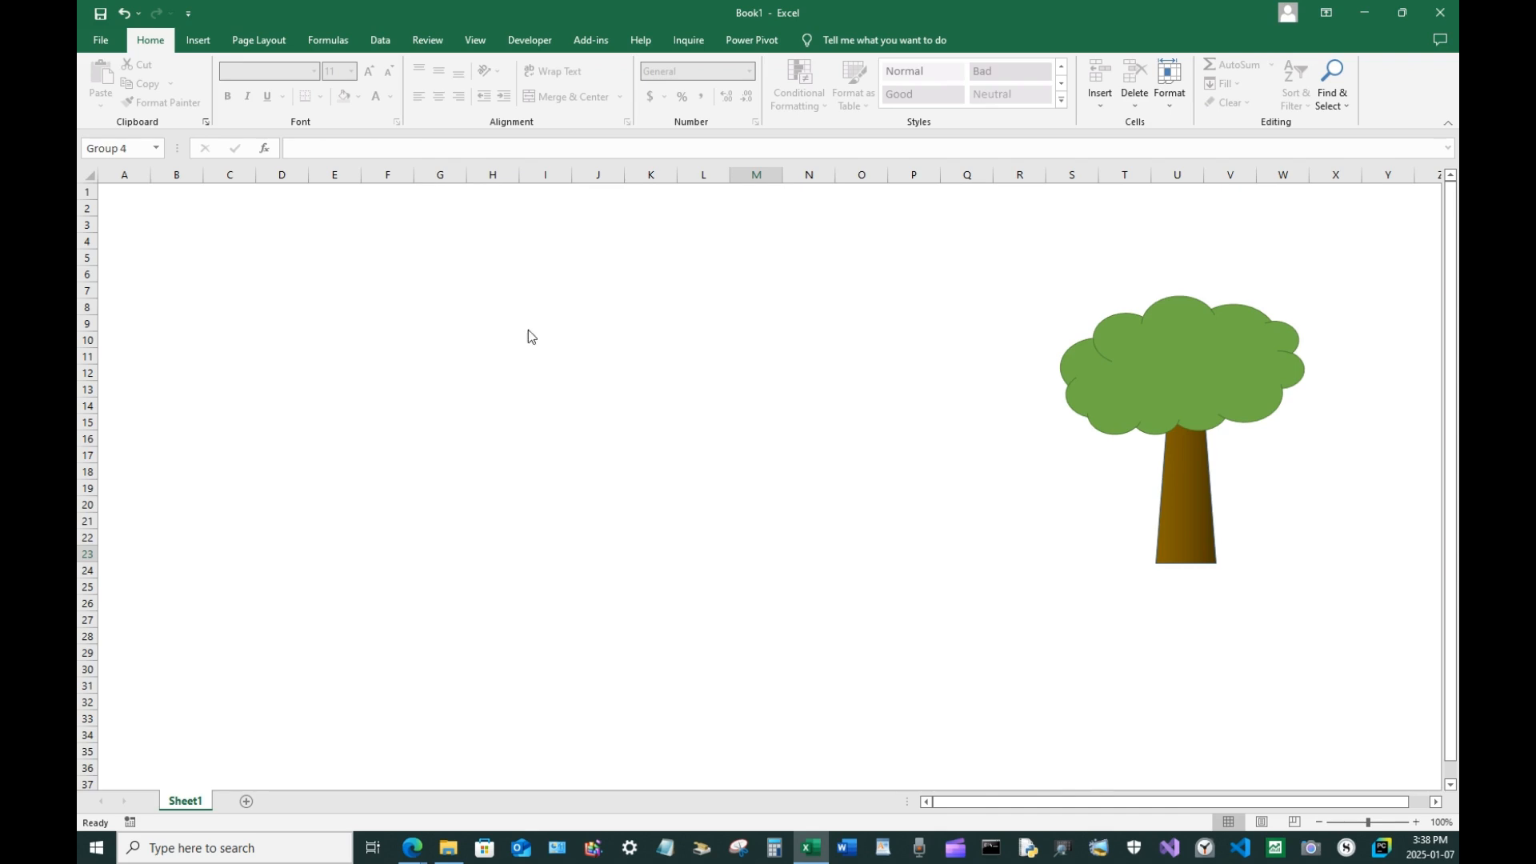
click(198, 40)
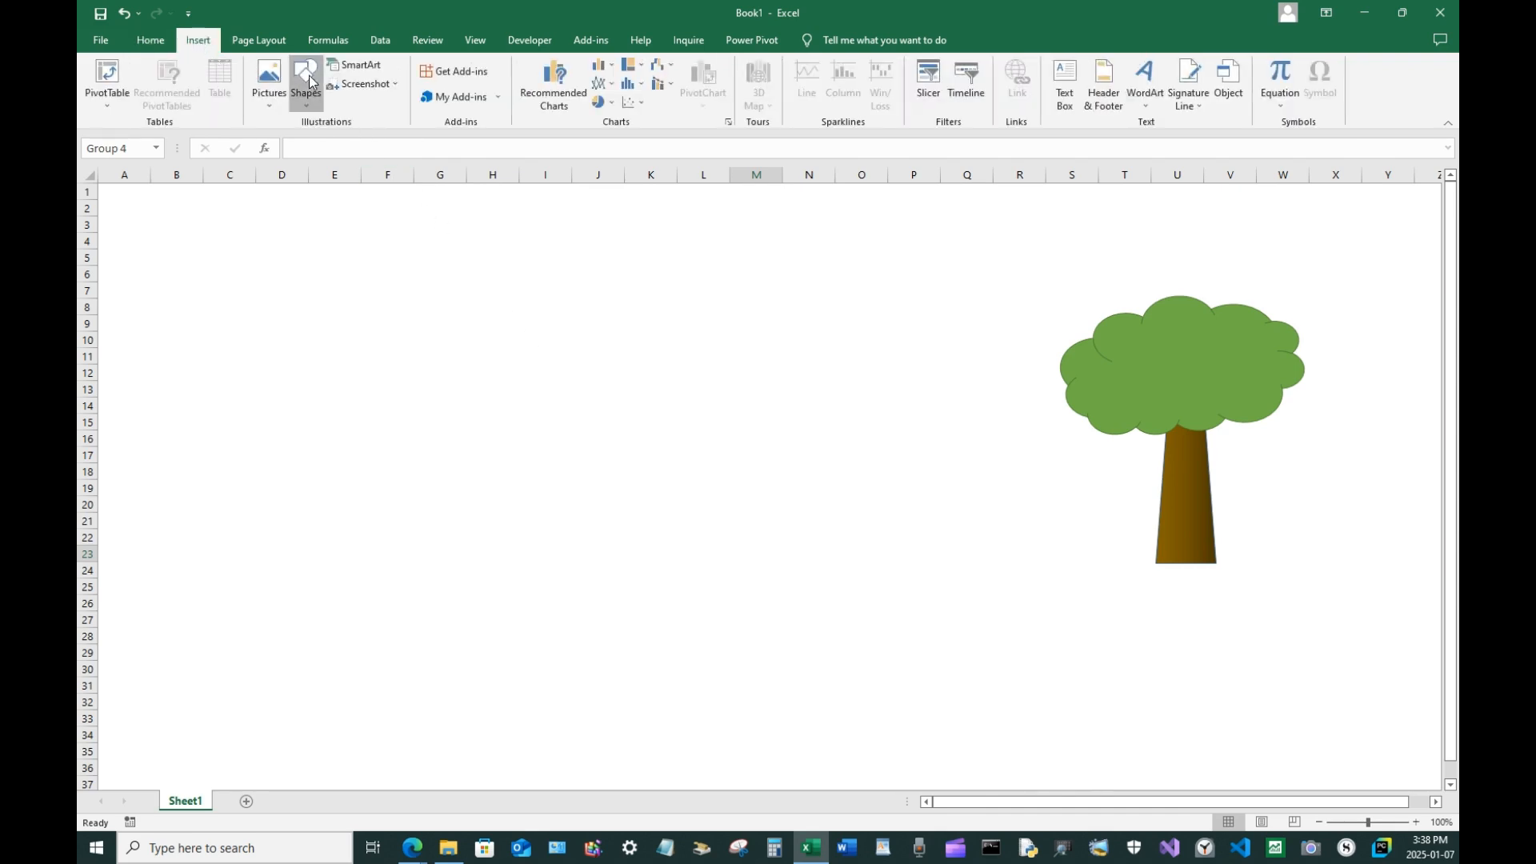
click(305, 84)
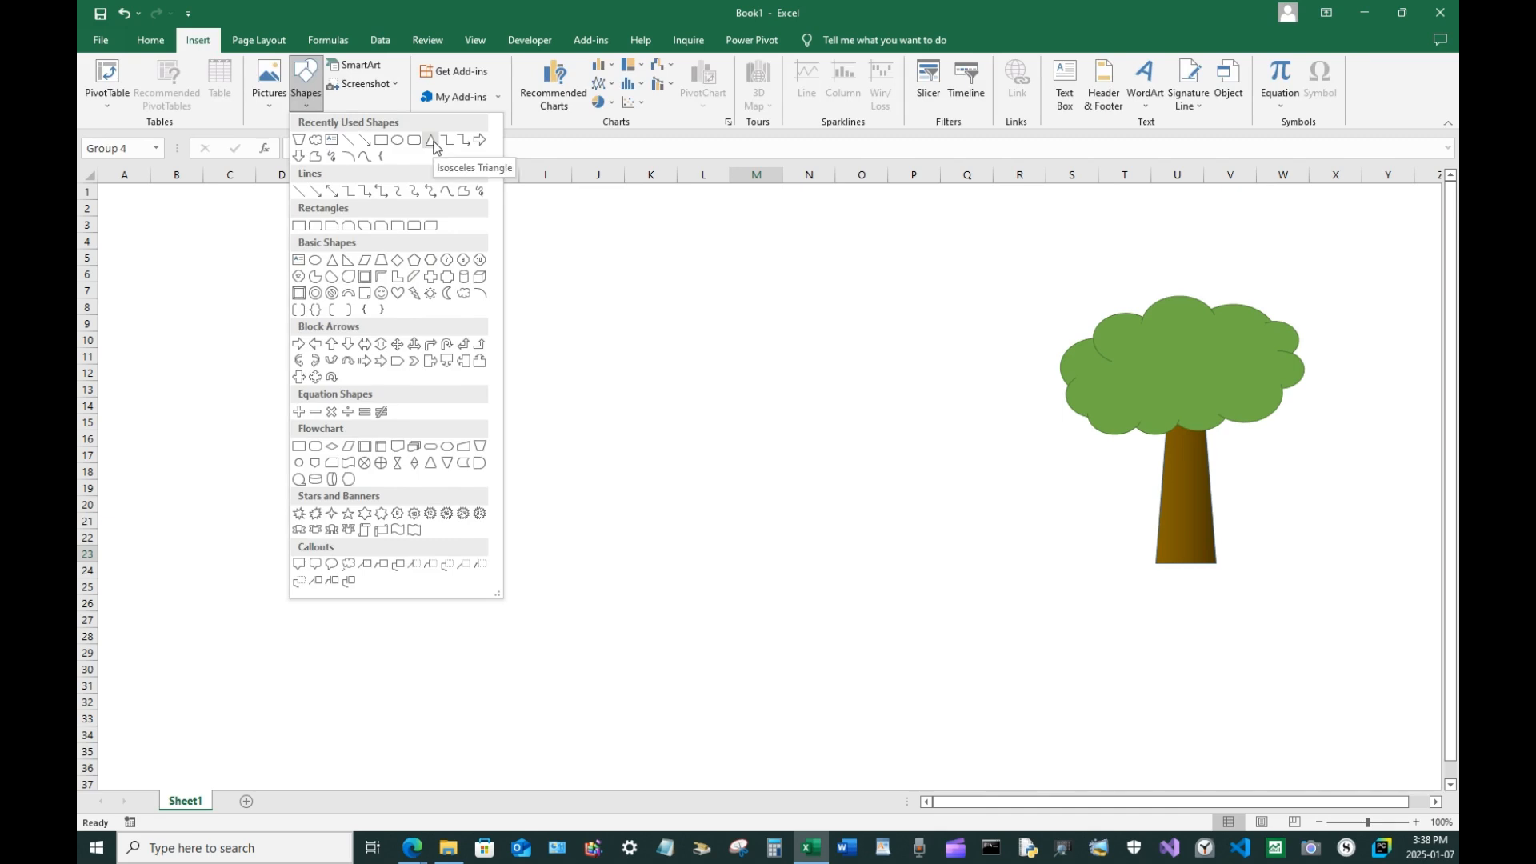
click(433, 466)
drag(494, 294, 621, 558)
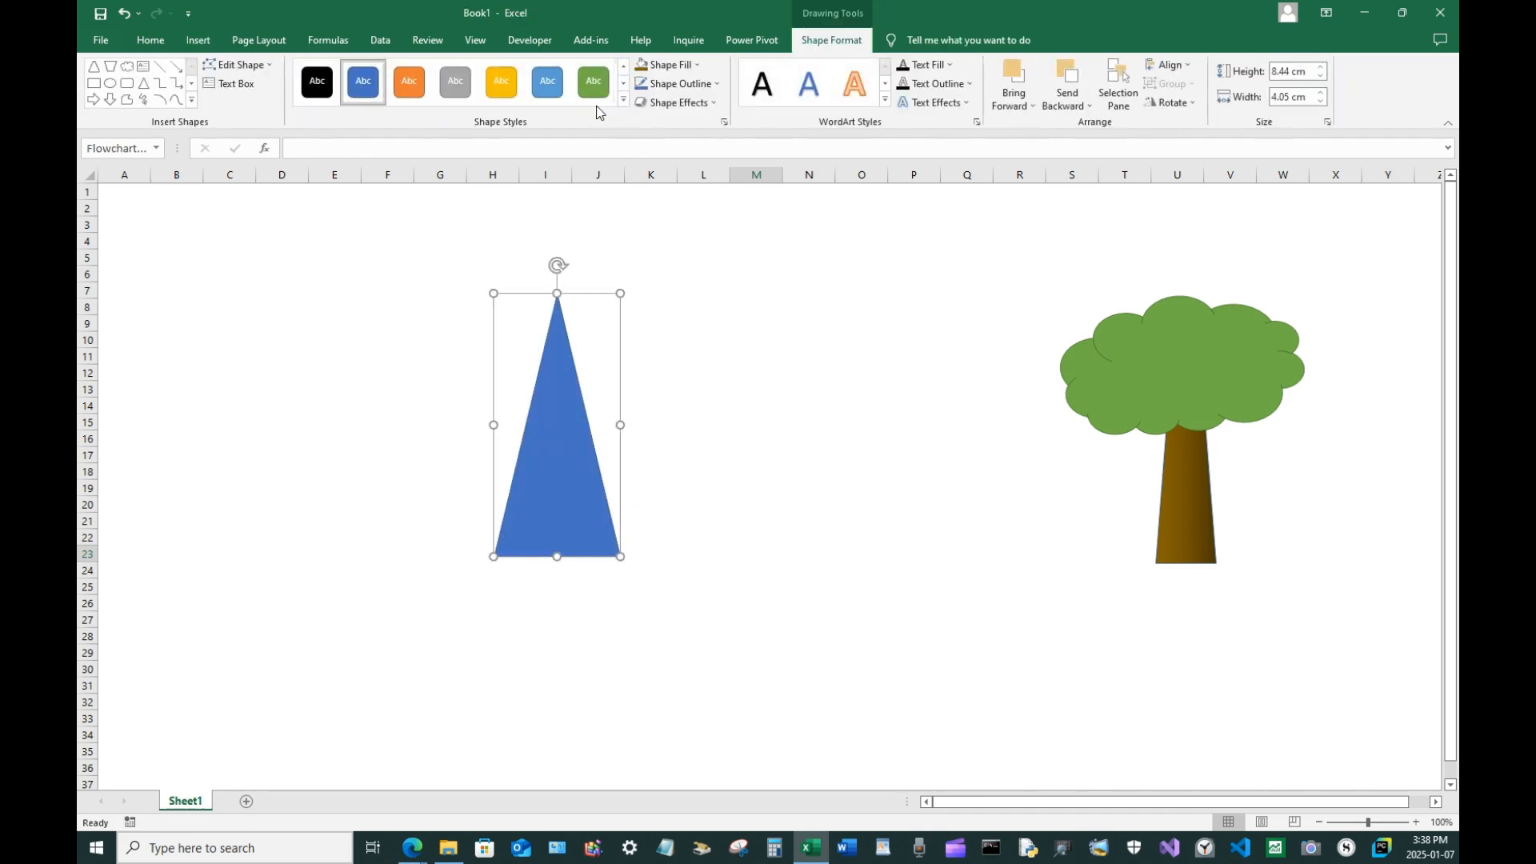
Apply the green shape style to the triangle and fill it with a darker green shade
click(592, 88)
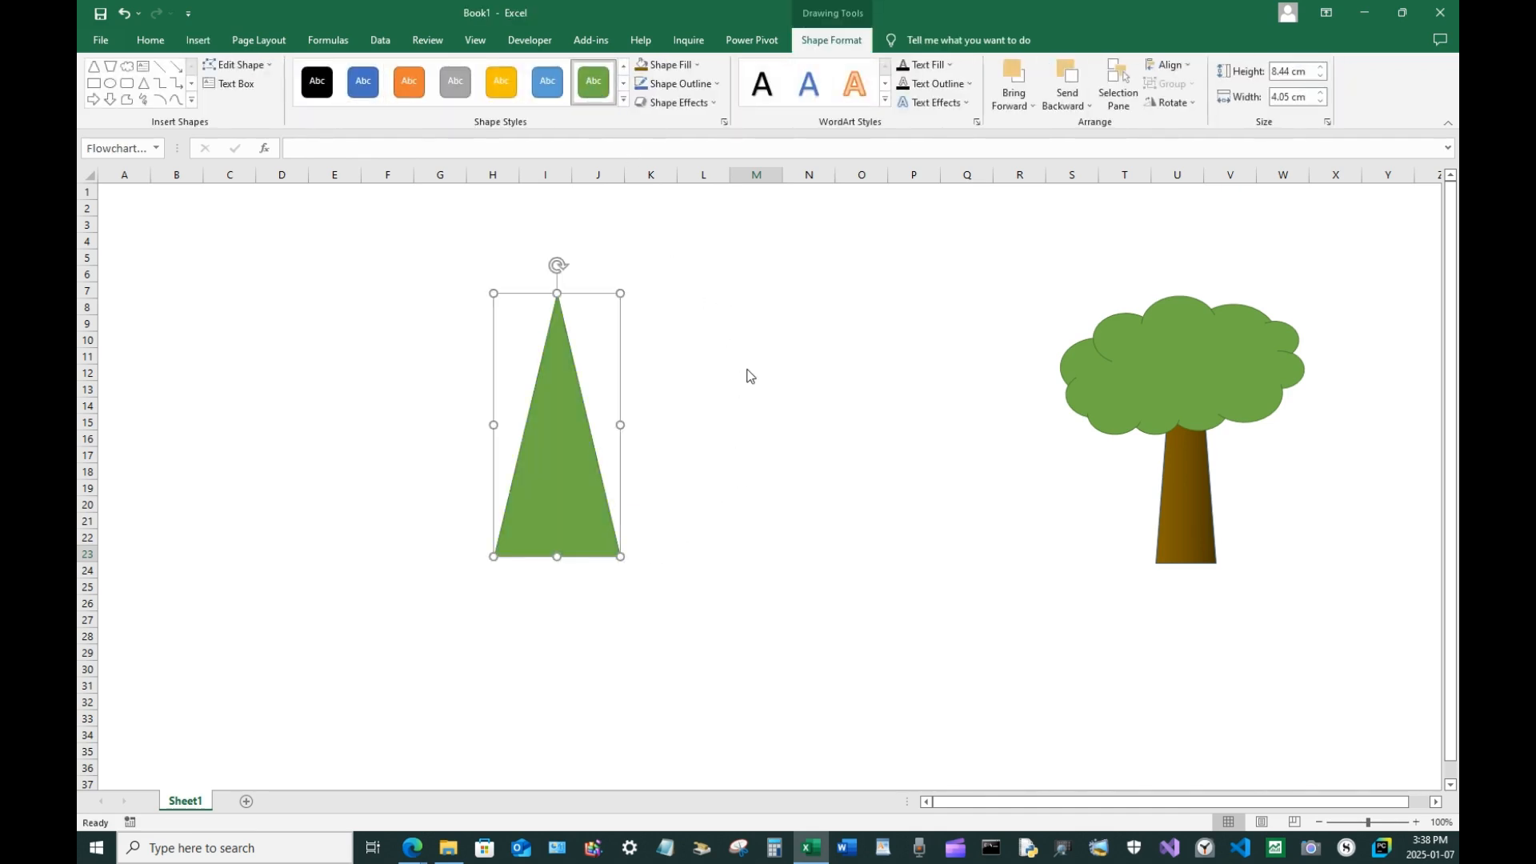
click(673, 69)
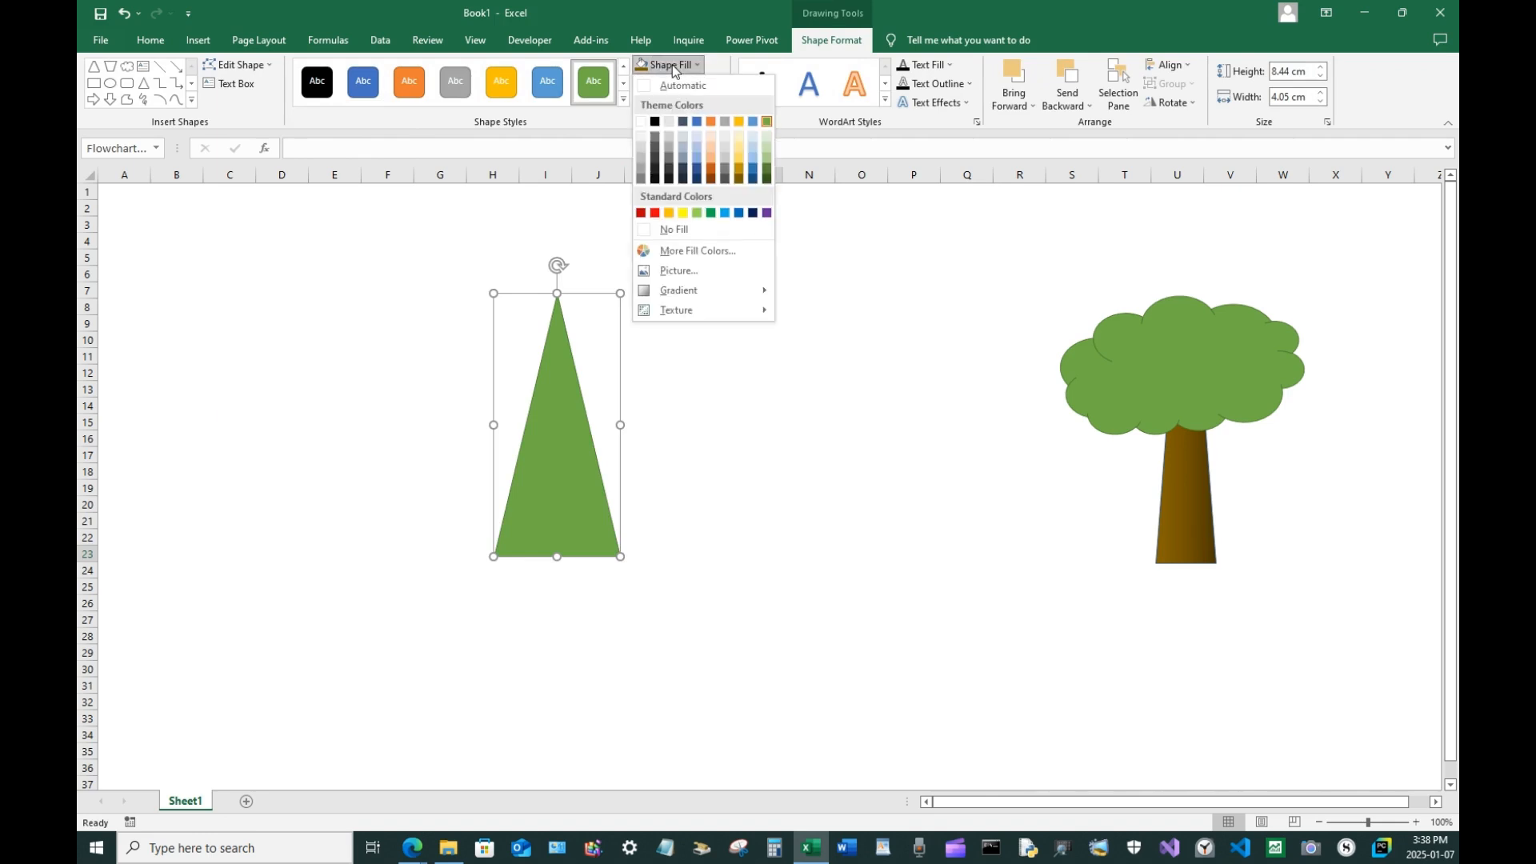
click(766, 165)
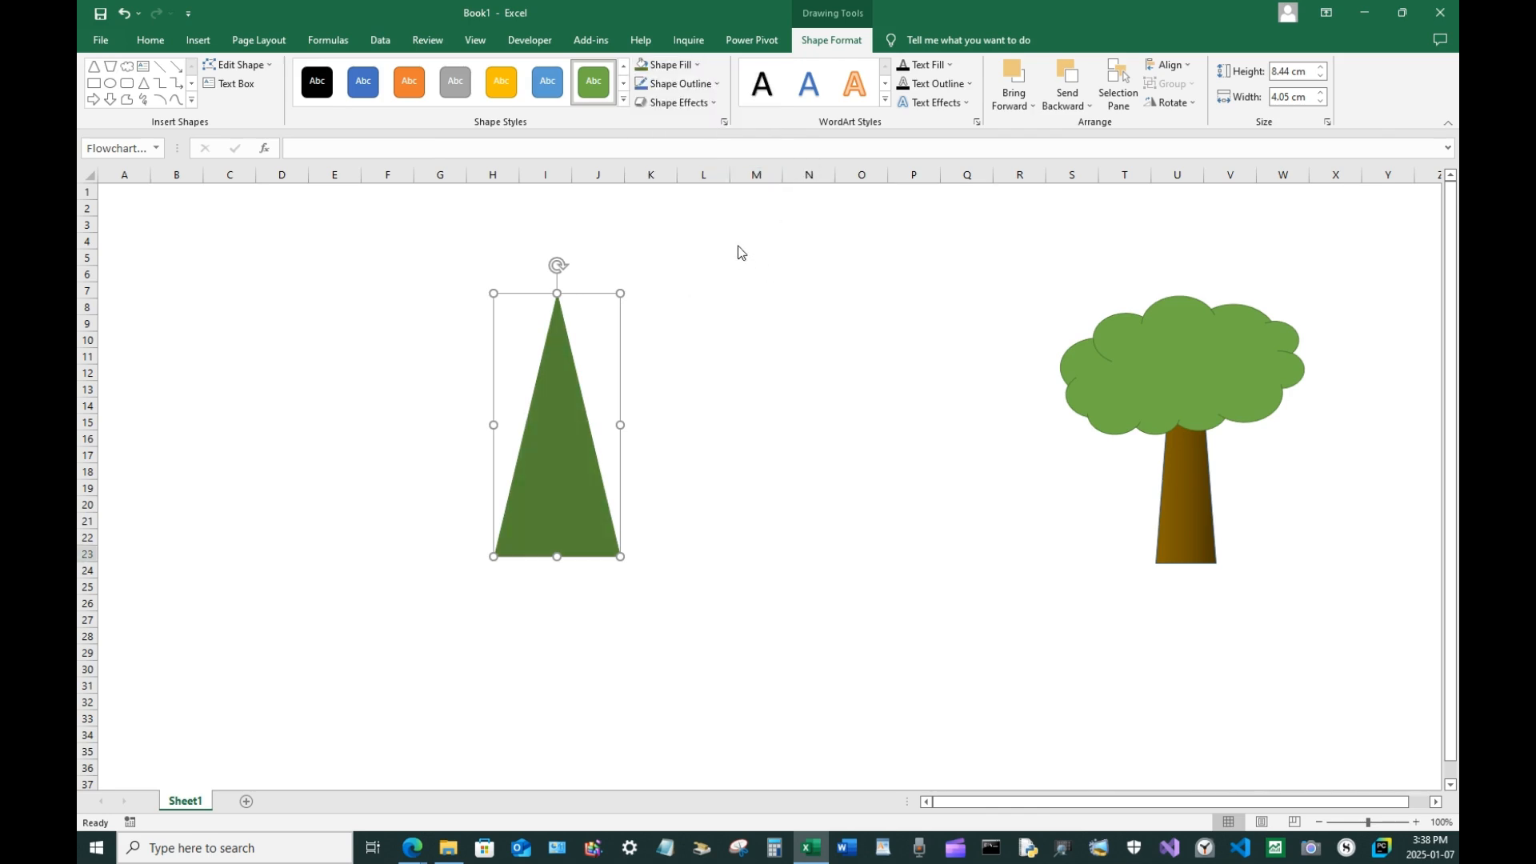
Give the triangle a dark green gradient fill from the Dark Variations and deselect it
click(681, 85)
click(672, 65)
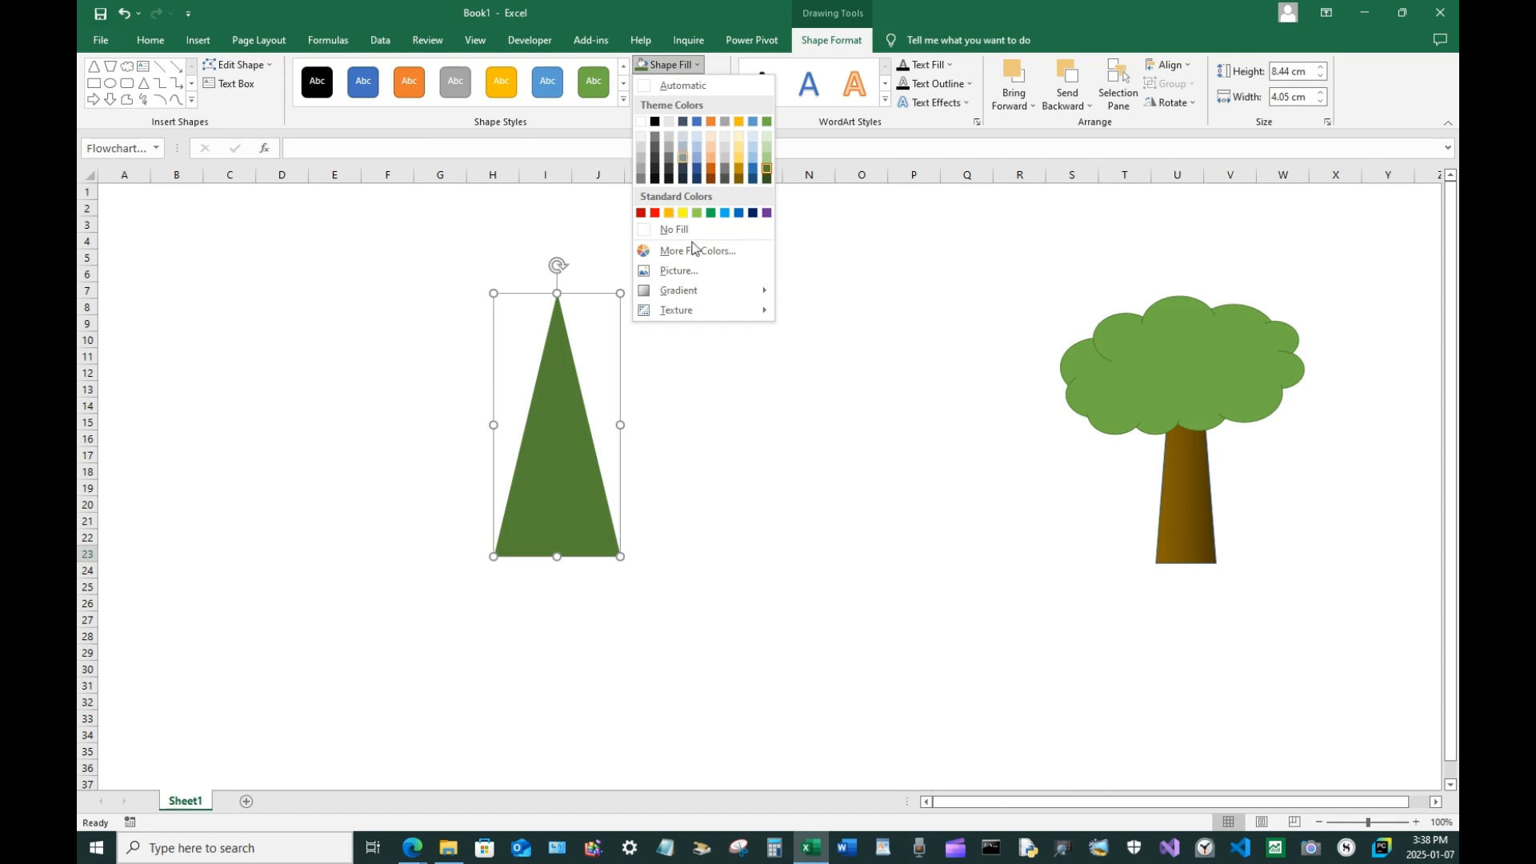
mouse_move(703, 290)
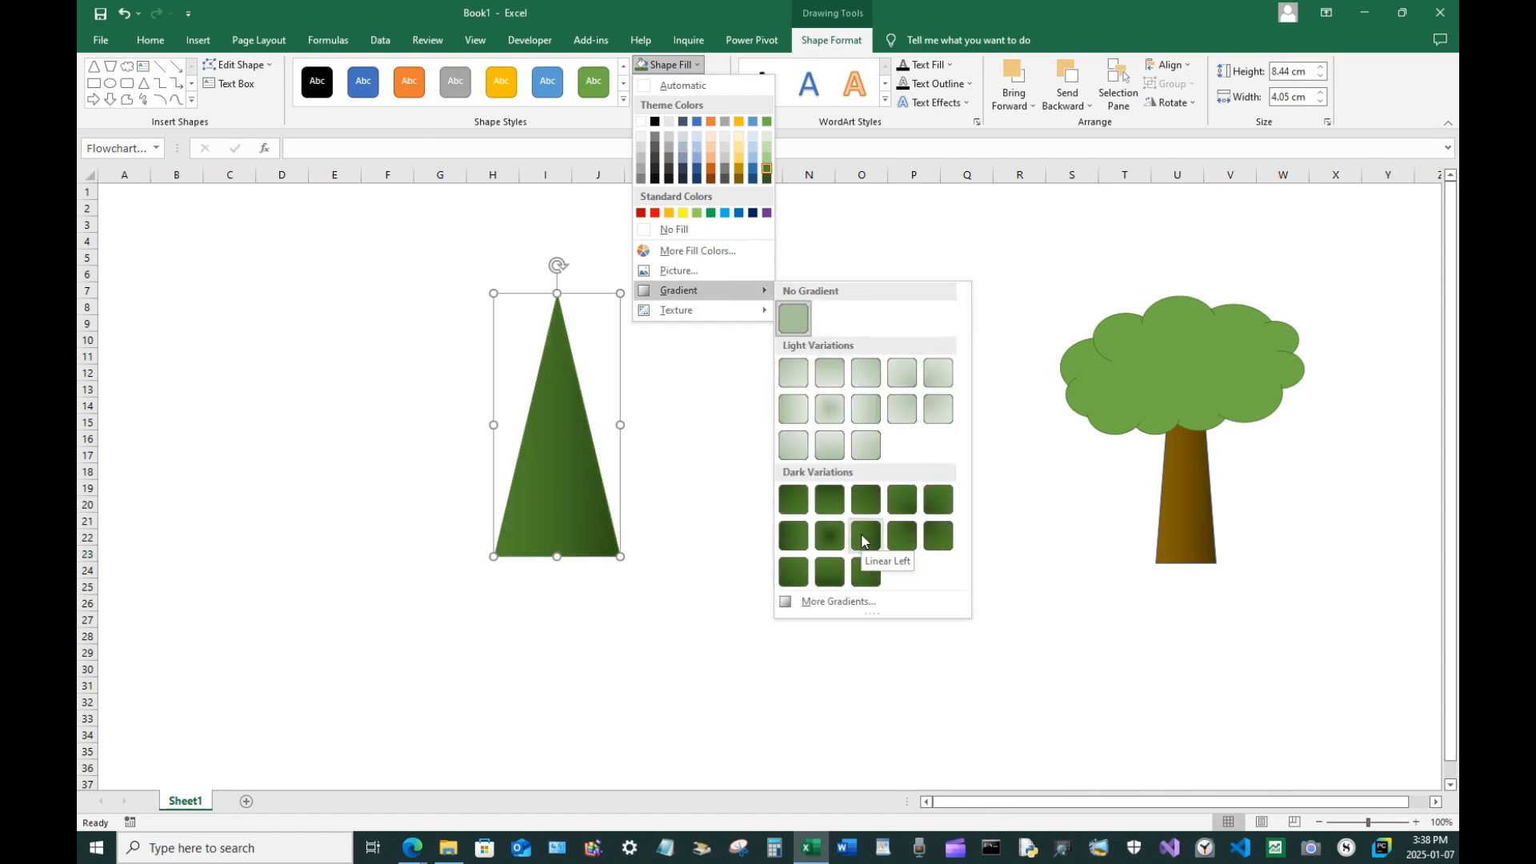
click(832, 541)
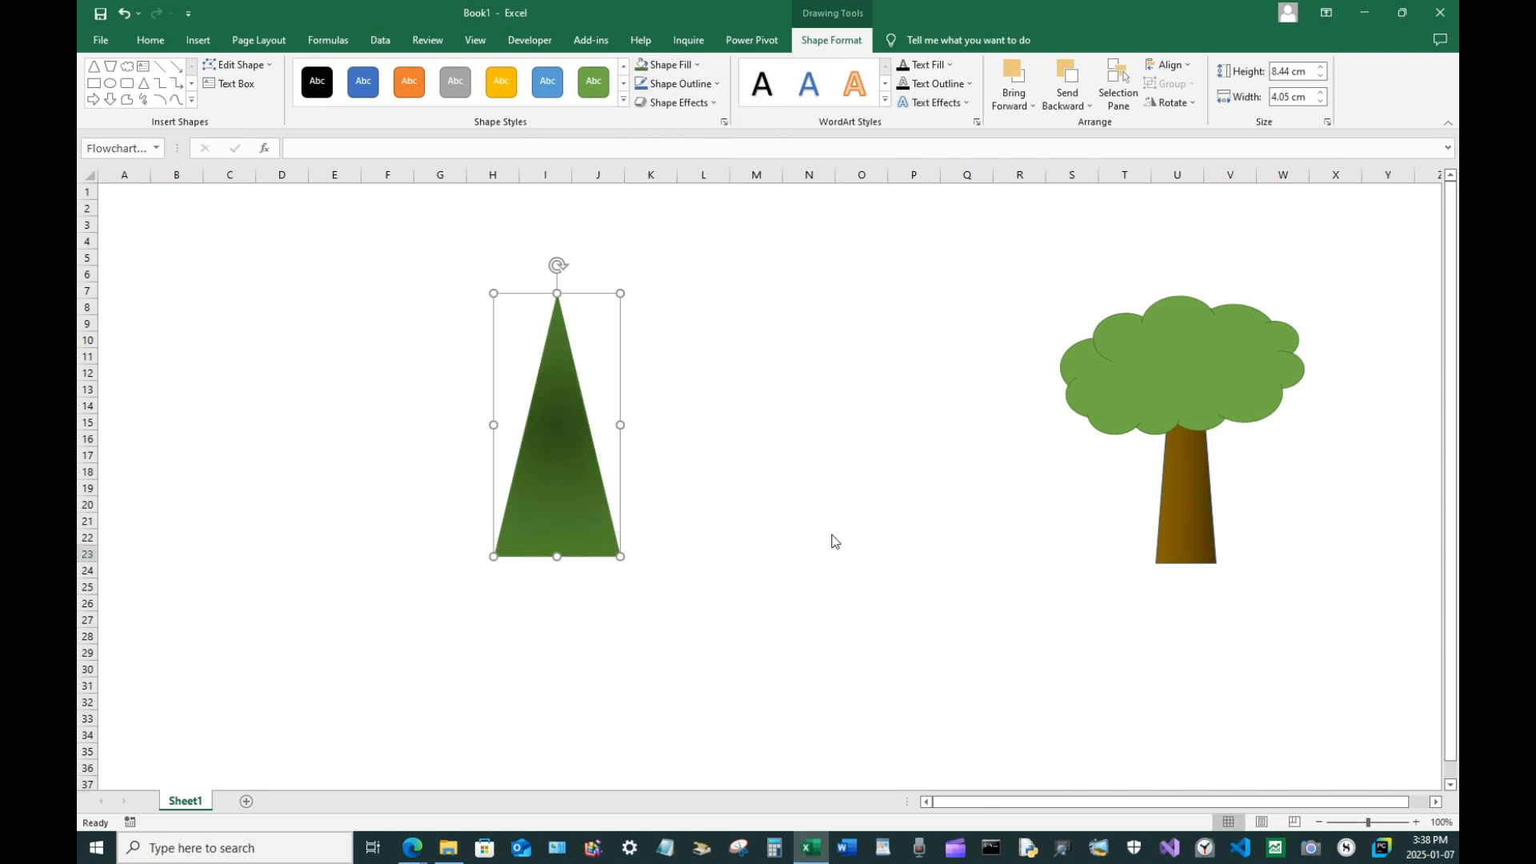
key(Escape)
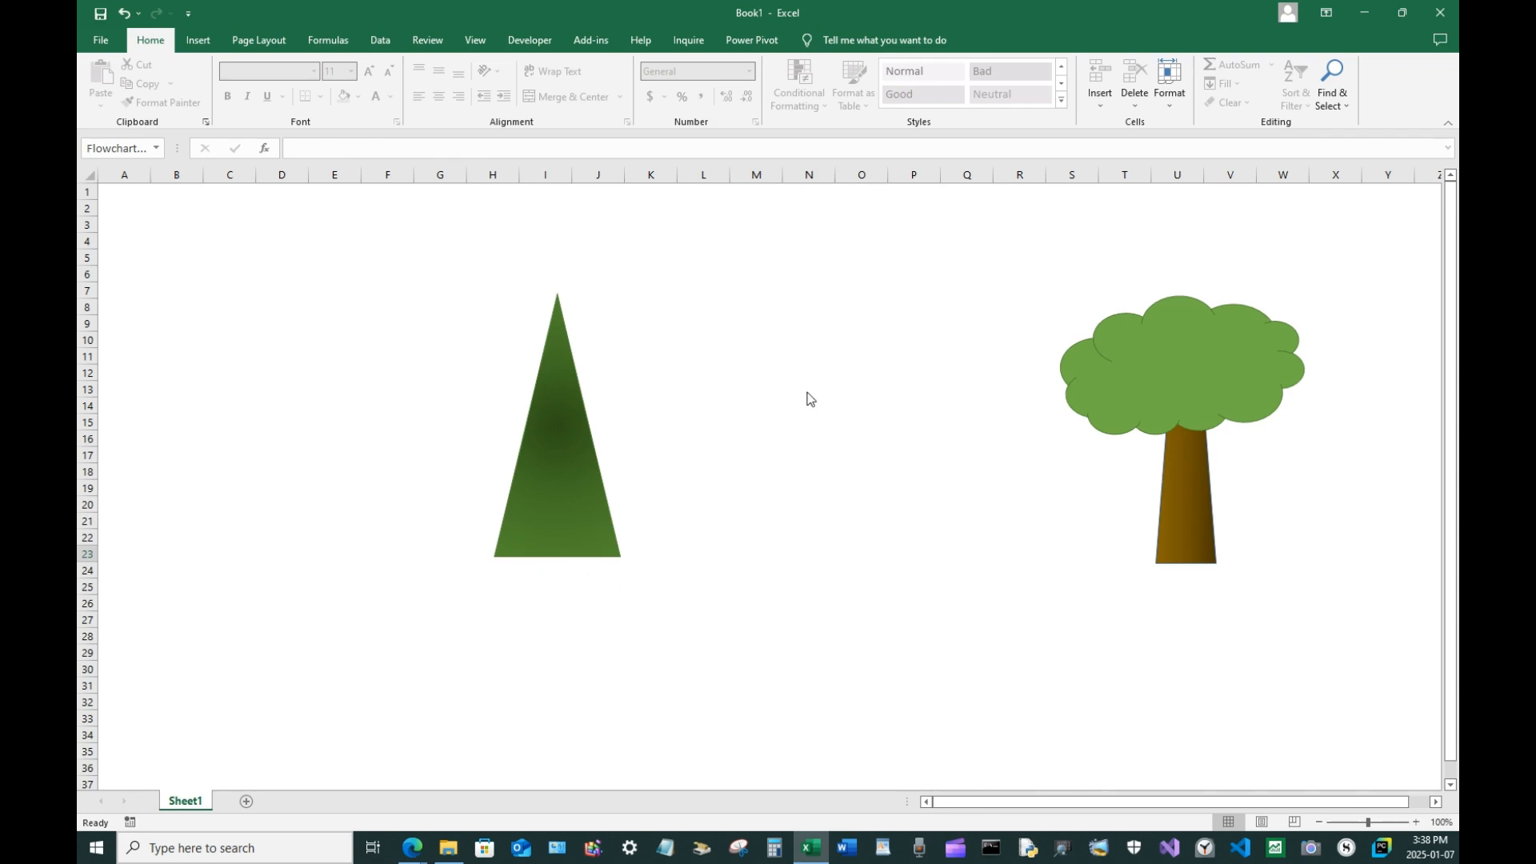
Draw a small rectangle about 0.7 cm wide and 2.6 cm tall right of the triangle
click(197, 40)
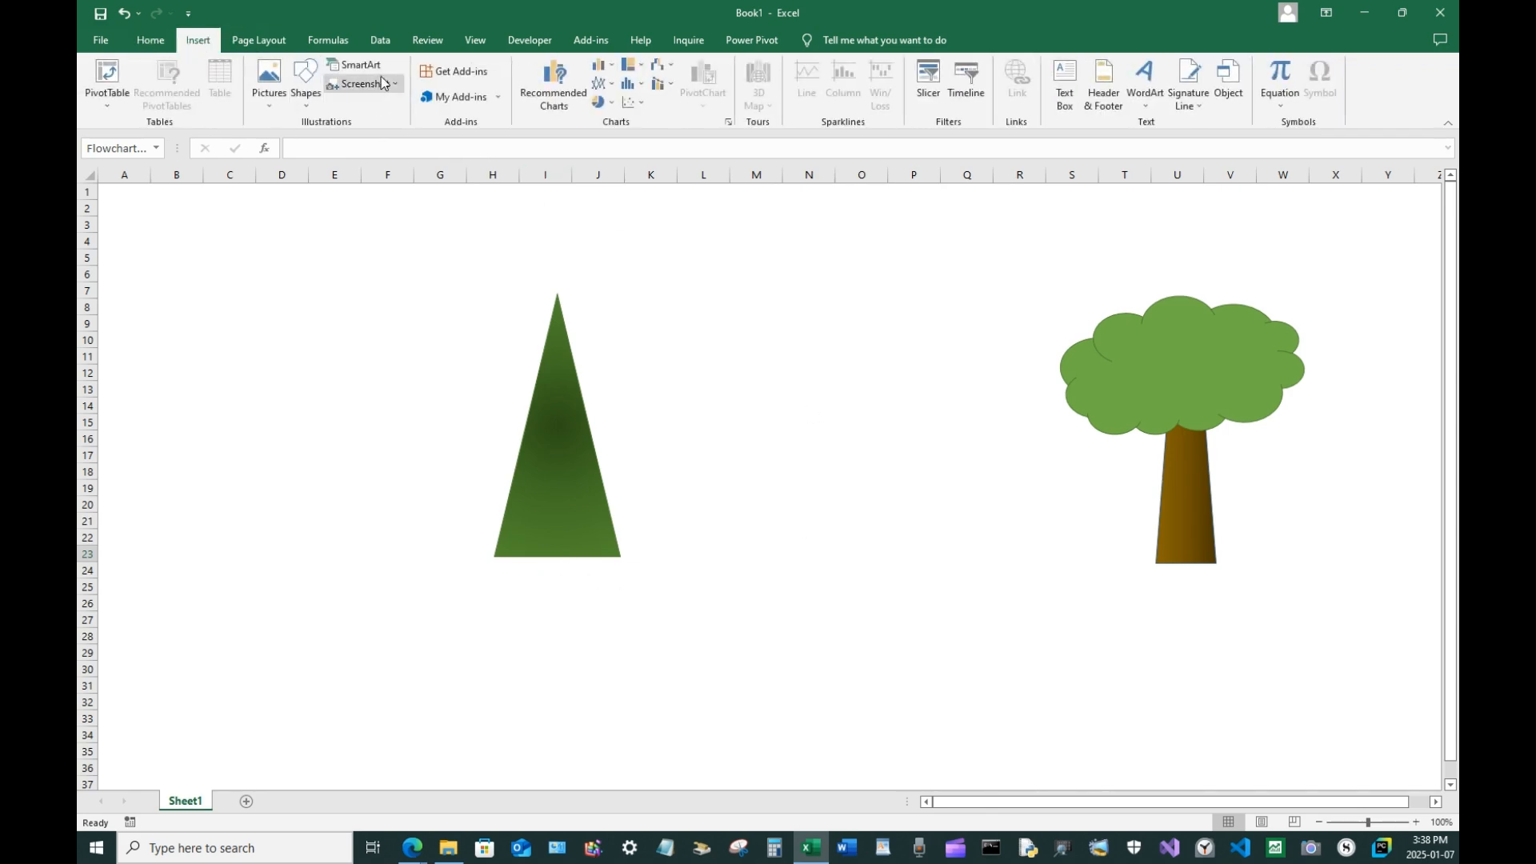
click(305, 80)
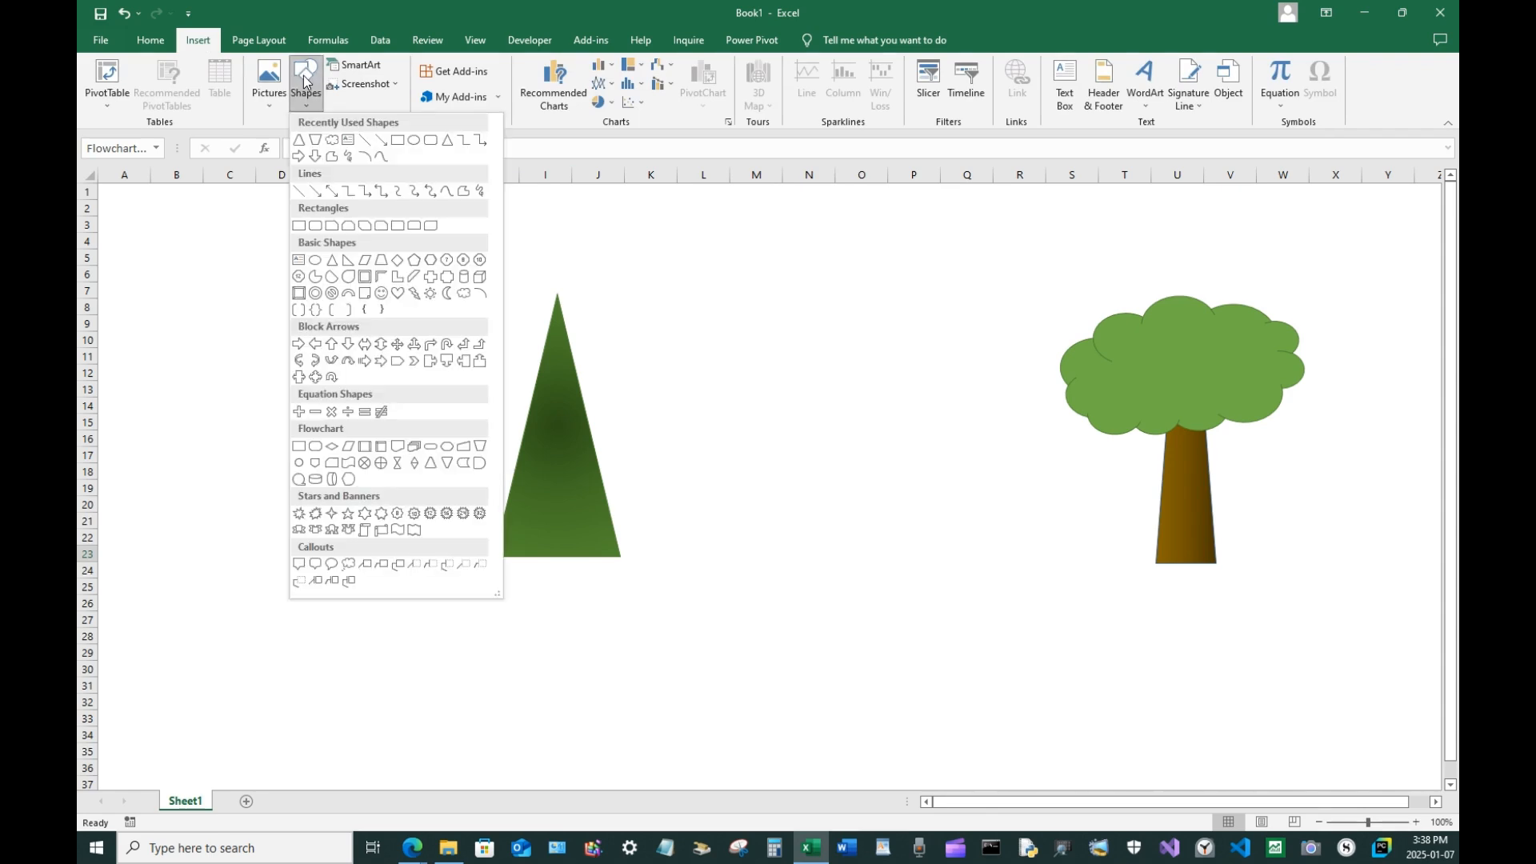
click(399, 142)
drag(710, 376, 732, 458)
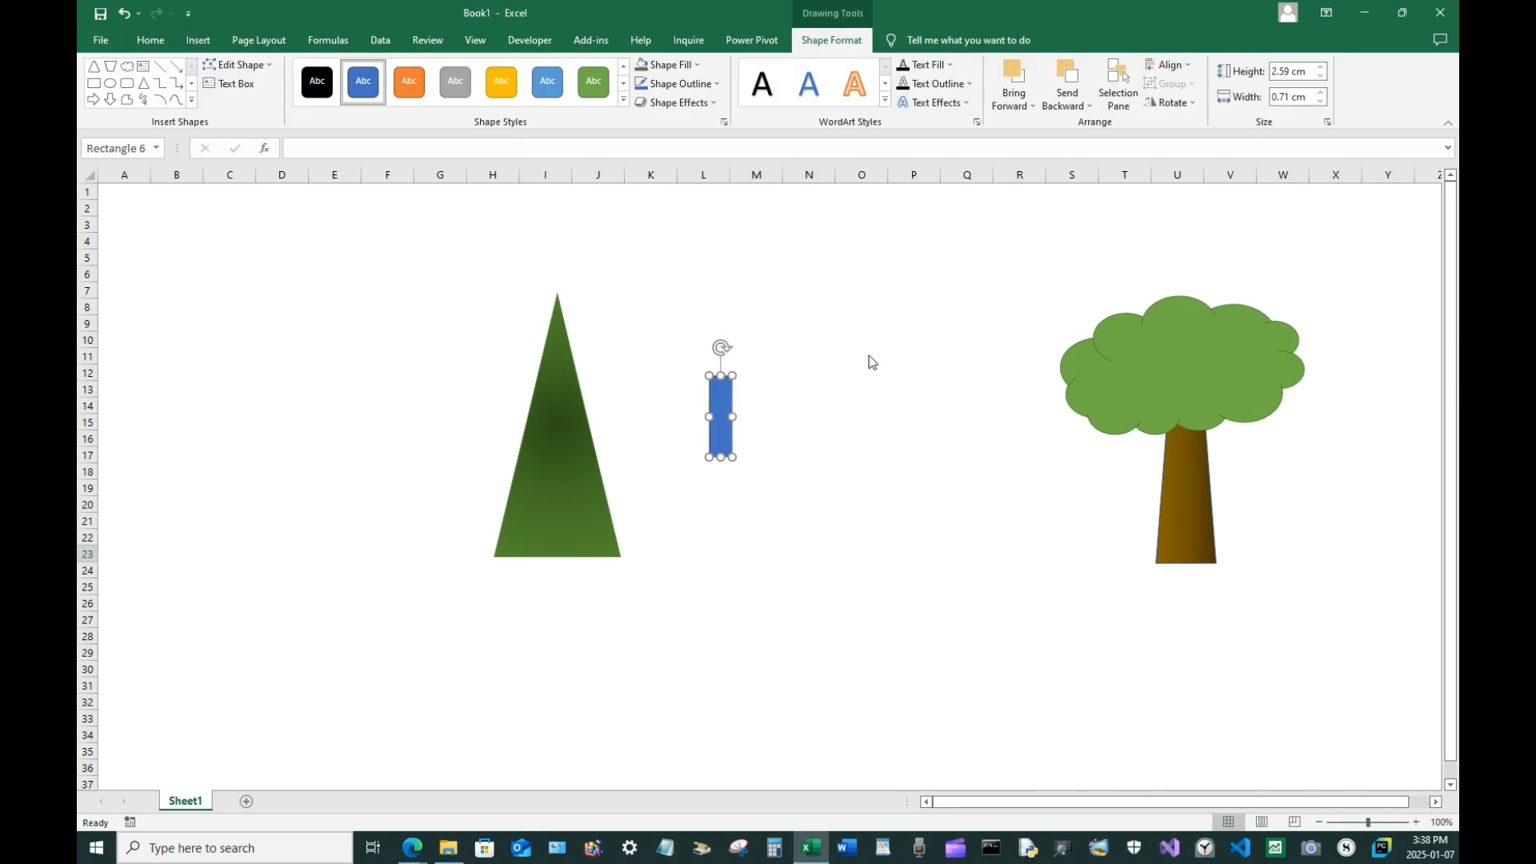
Fill the rectangle with a dark brown colour and apply a dark gradient variation
click(670, 66)
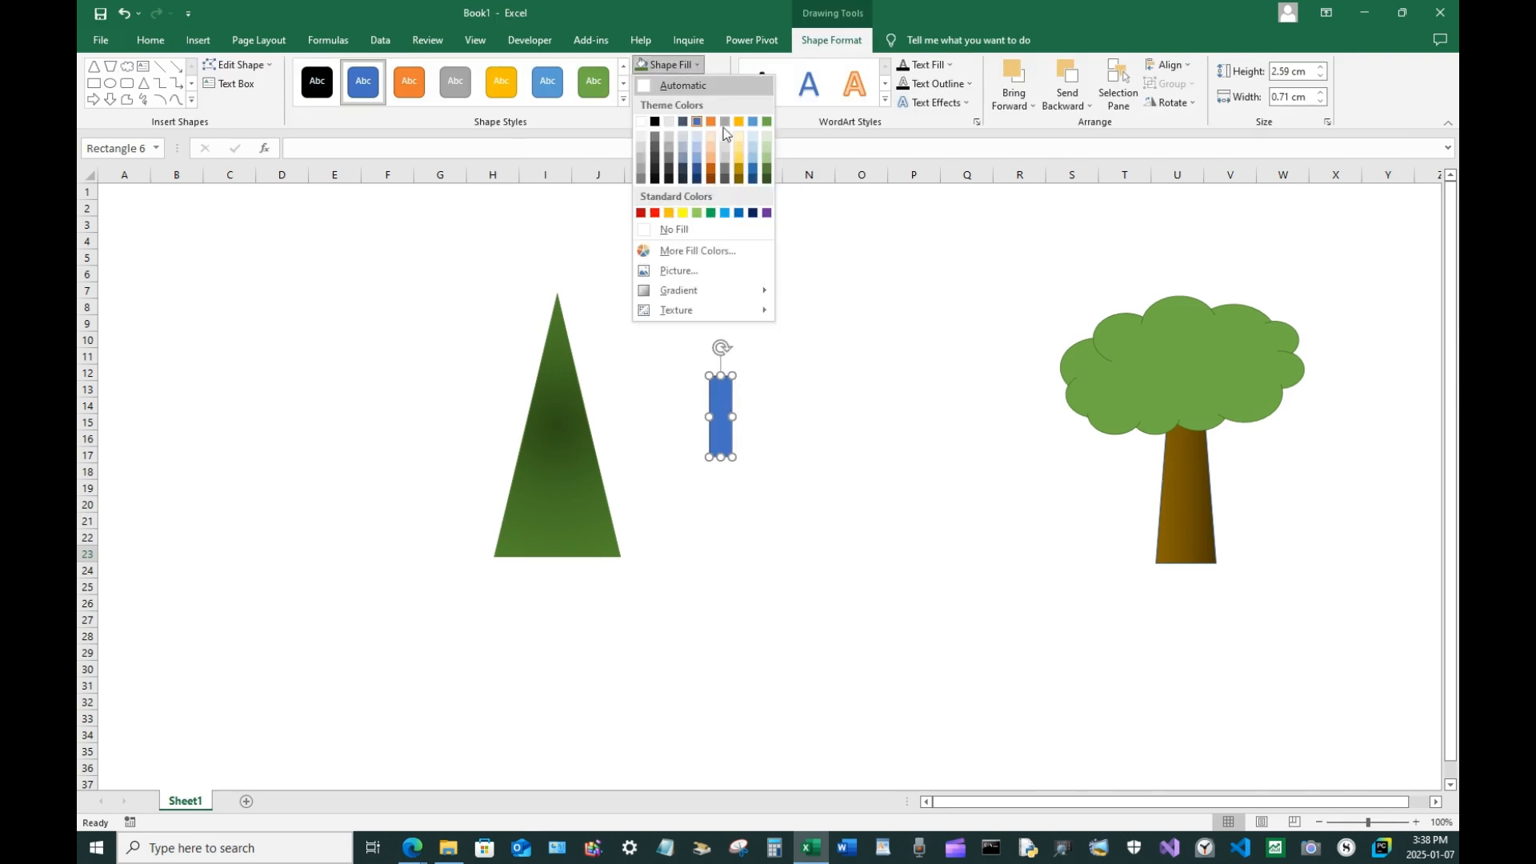
click(738, 179)
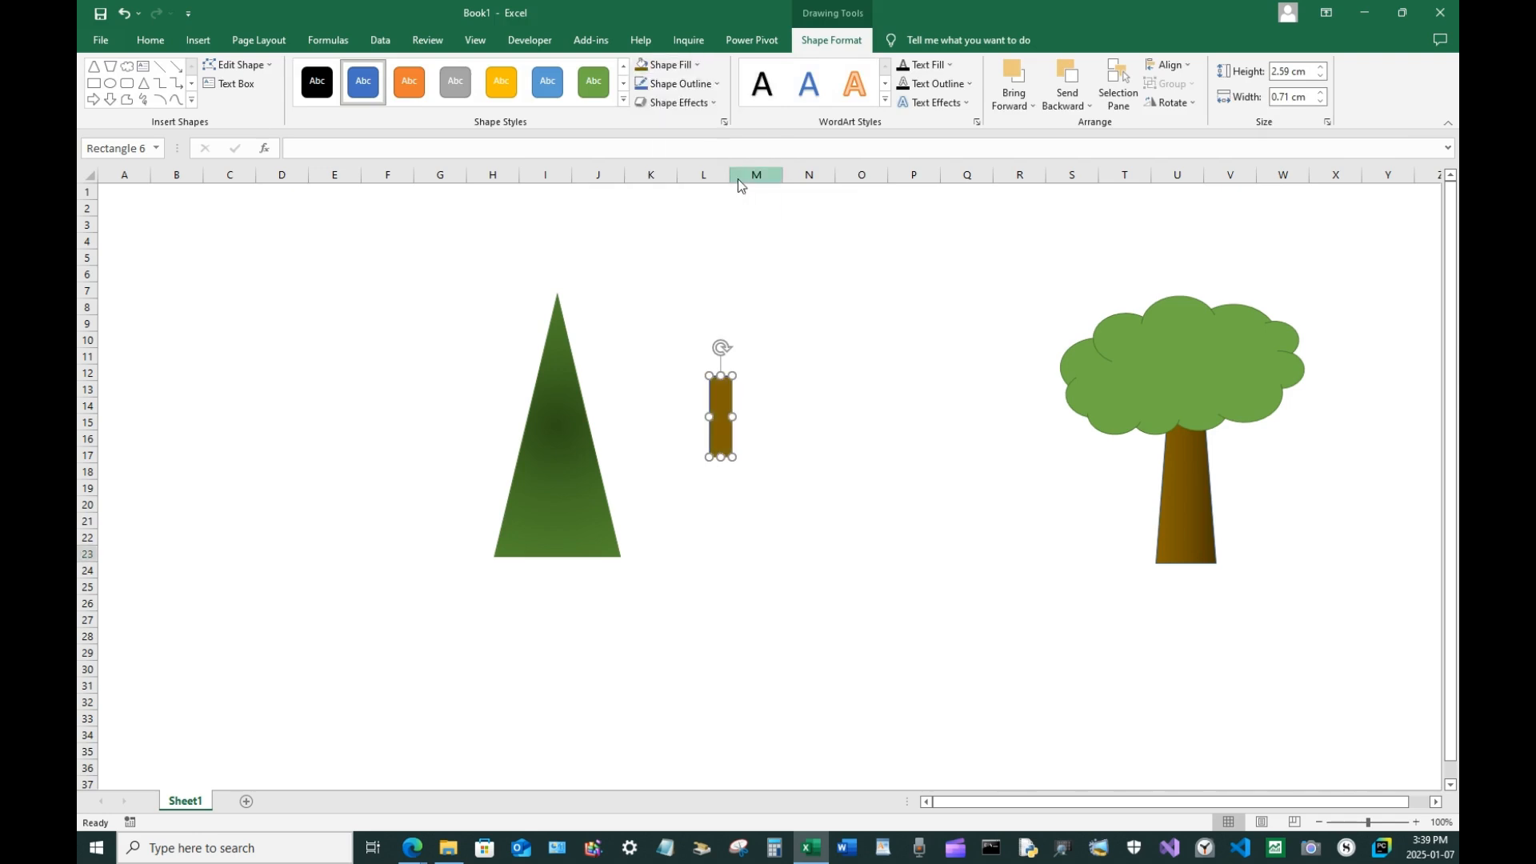
click(674, 64)
mouse_move(692, 293)
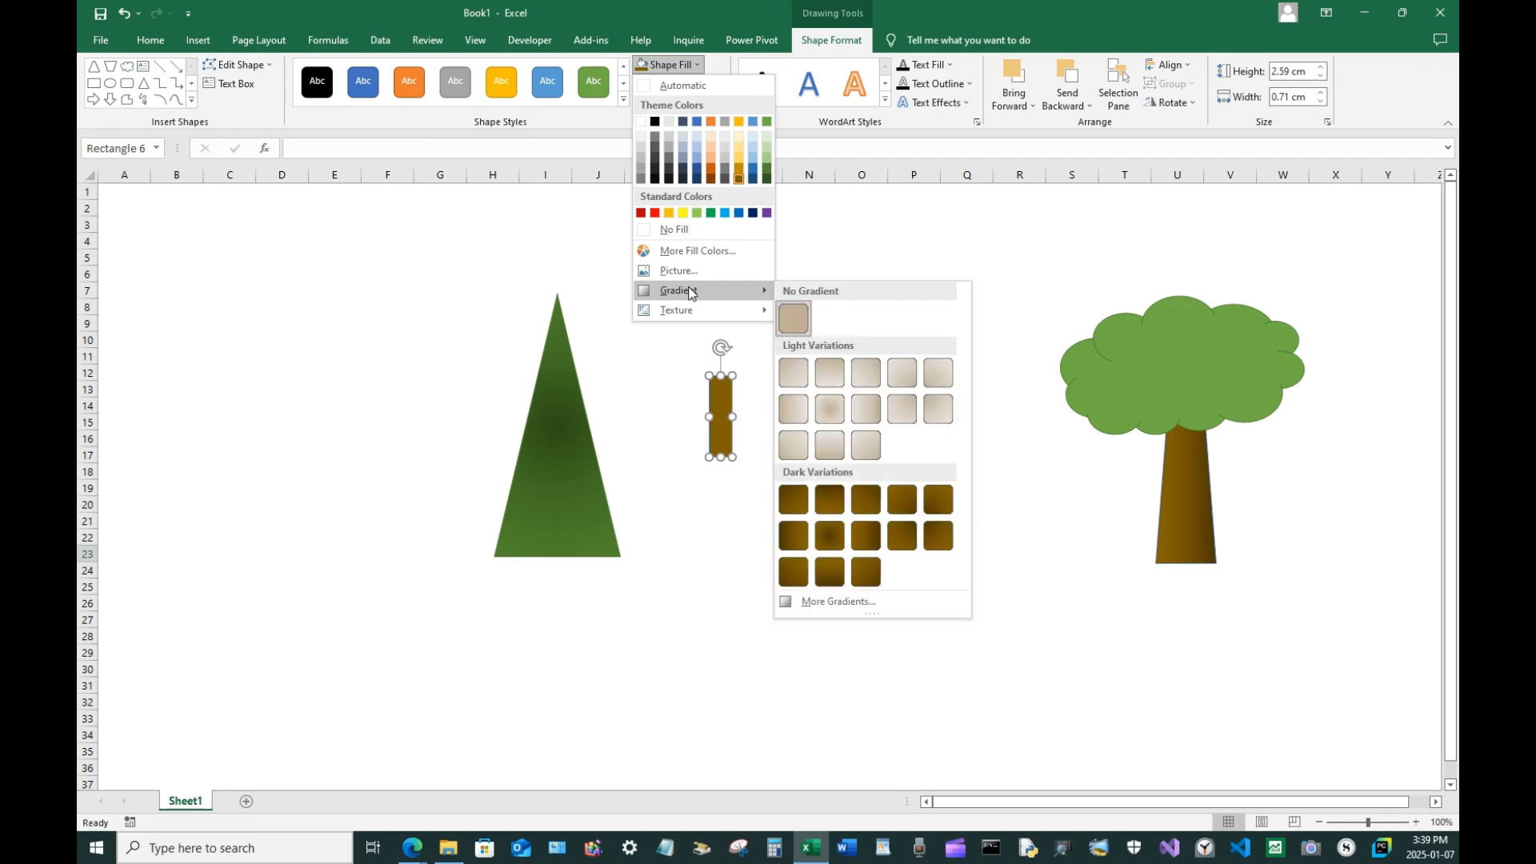
click(867, 540)
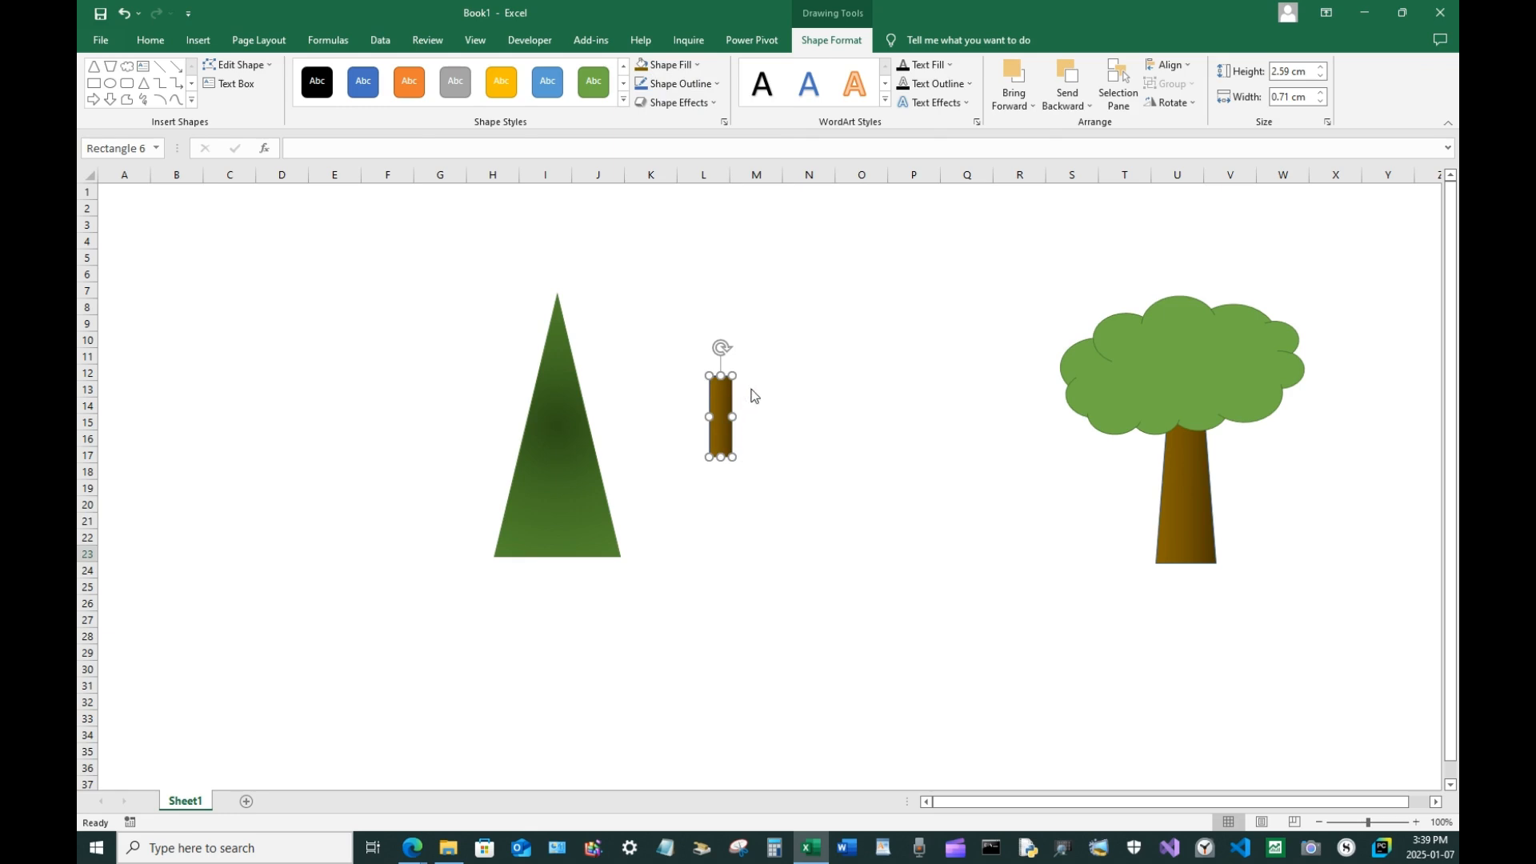
Resize the brown rectangle to about 0.4 cm by 1.1 cm and place it under the triangle's base
click(753, 396)
click(719, 395)
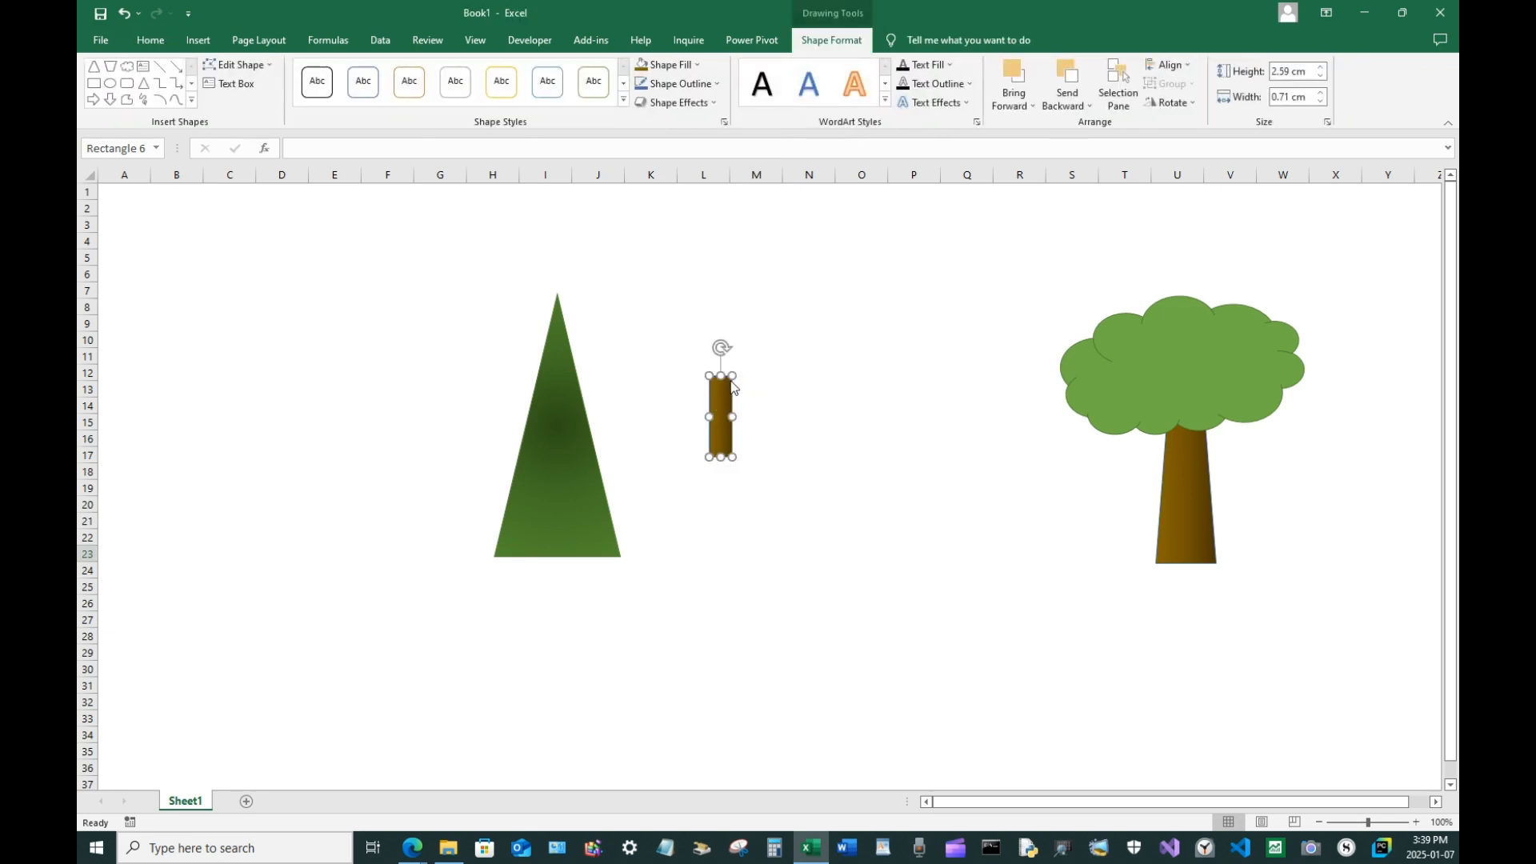
drag(733, 375, 558, 562)
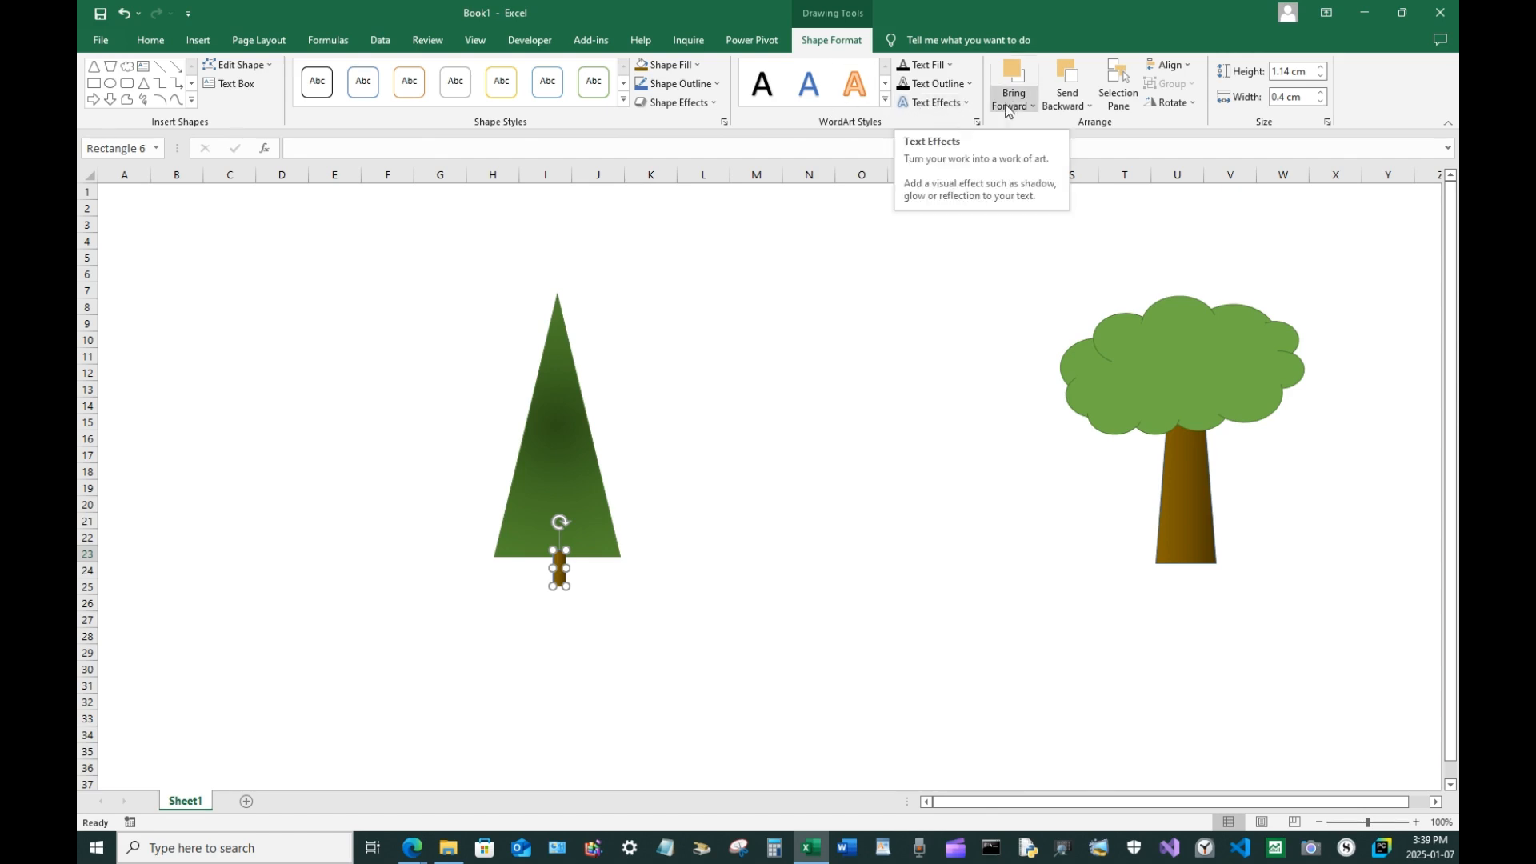
Send the trunk rectangle backward and then to the back behind the triangle, and deselect it
click(1078, 104)
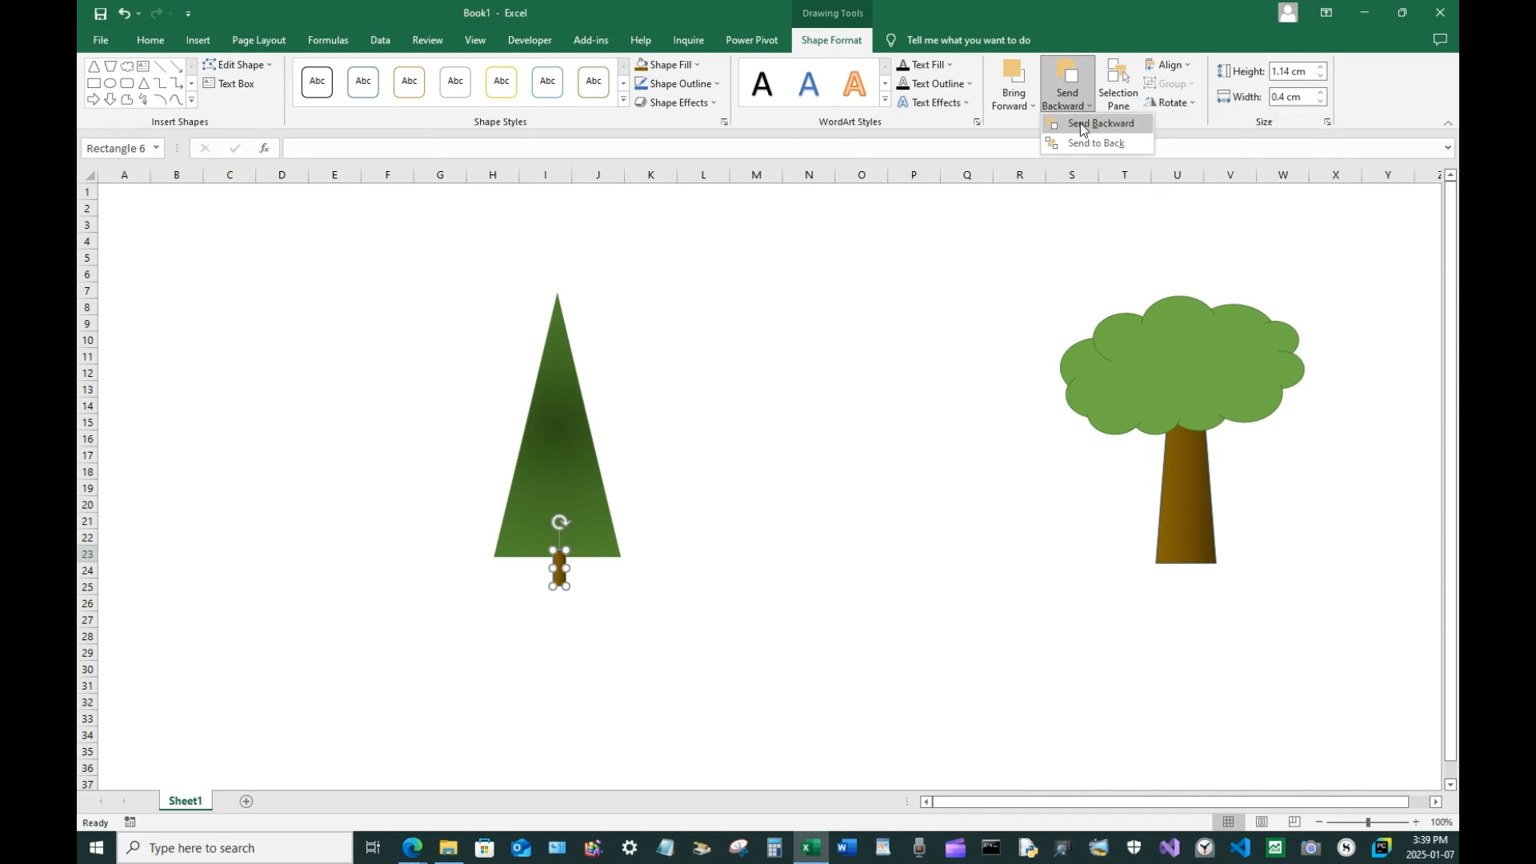
click(1080, 122)
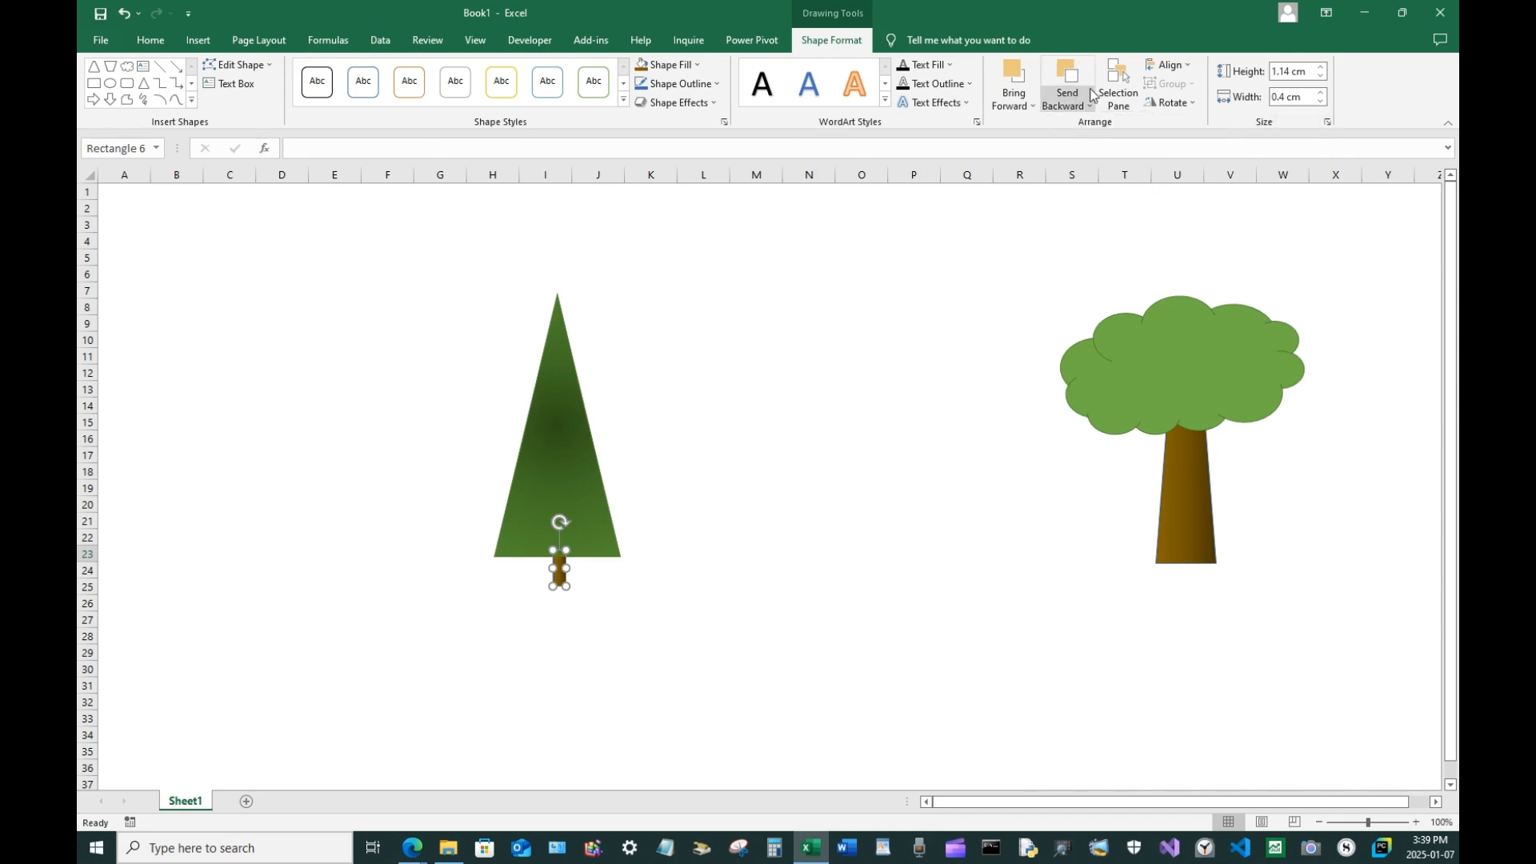
click(1079, 105)
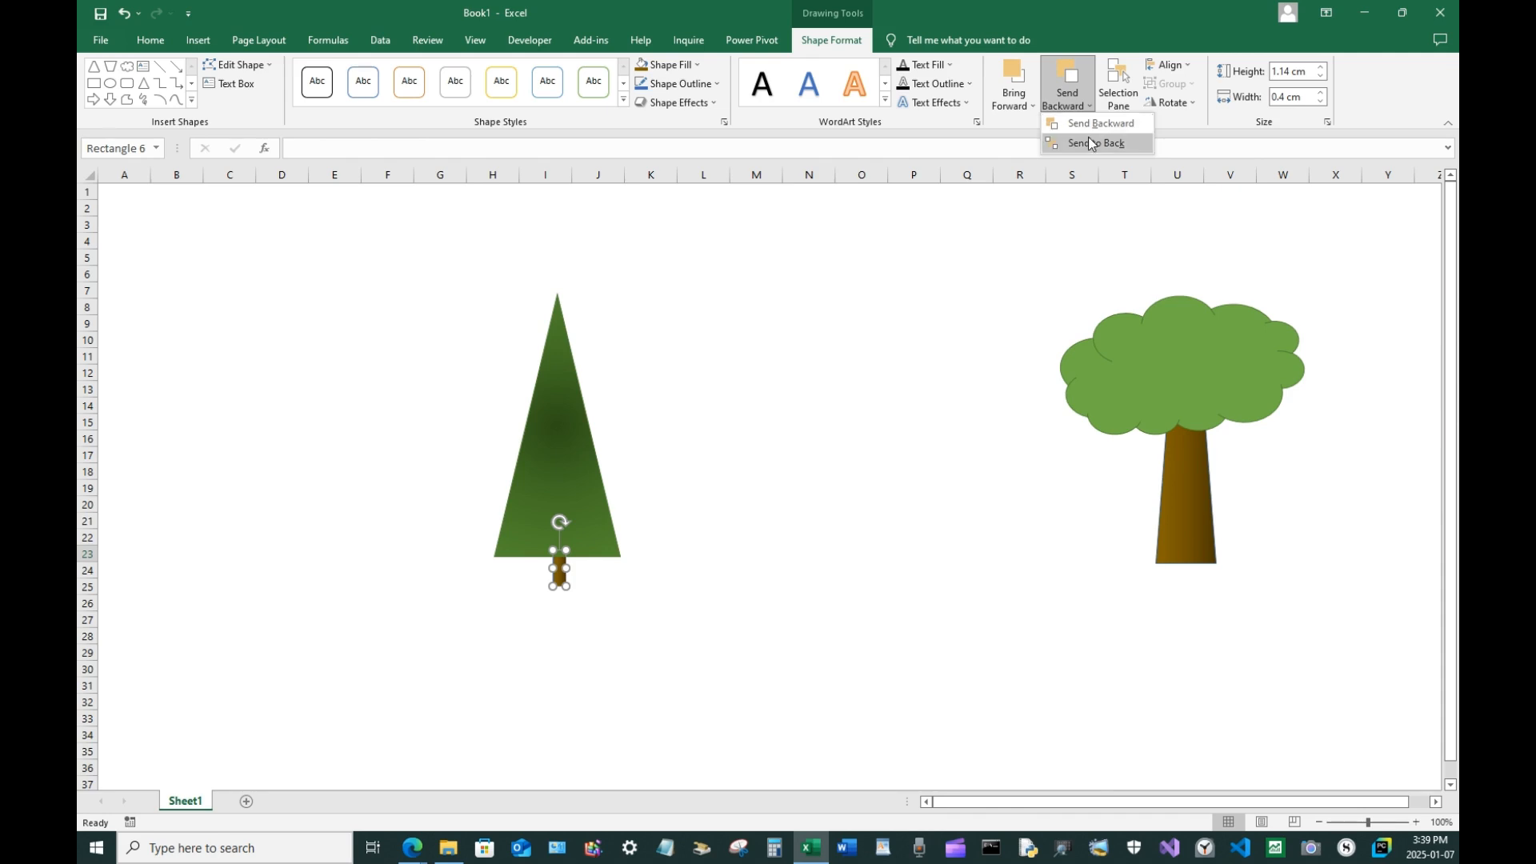
click(1093, 142)
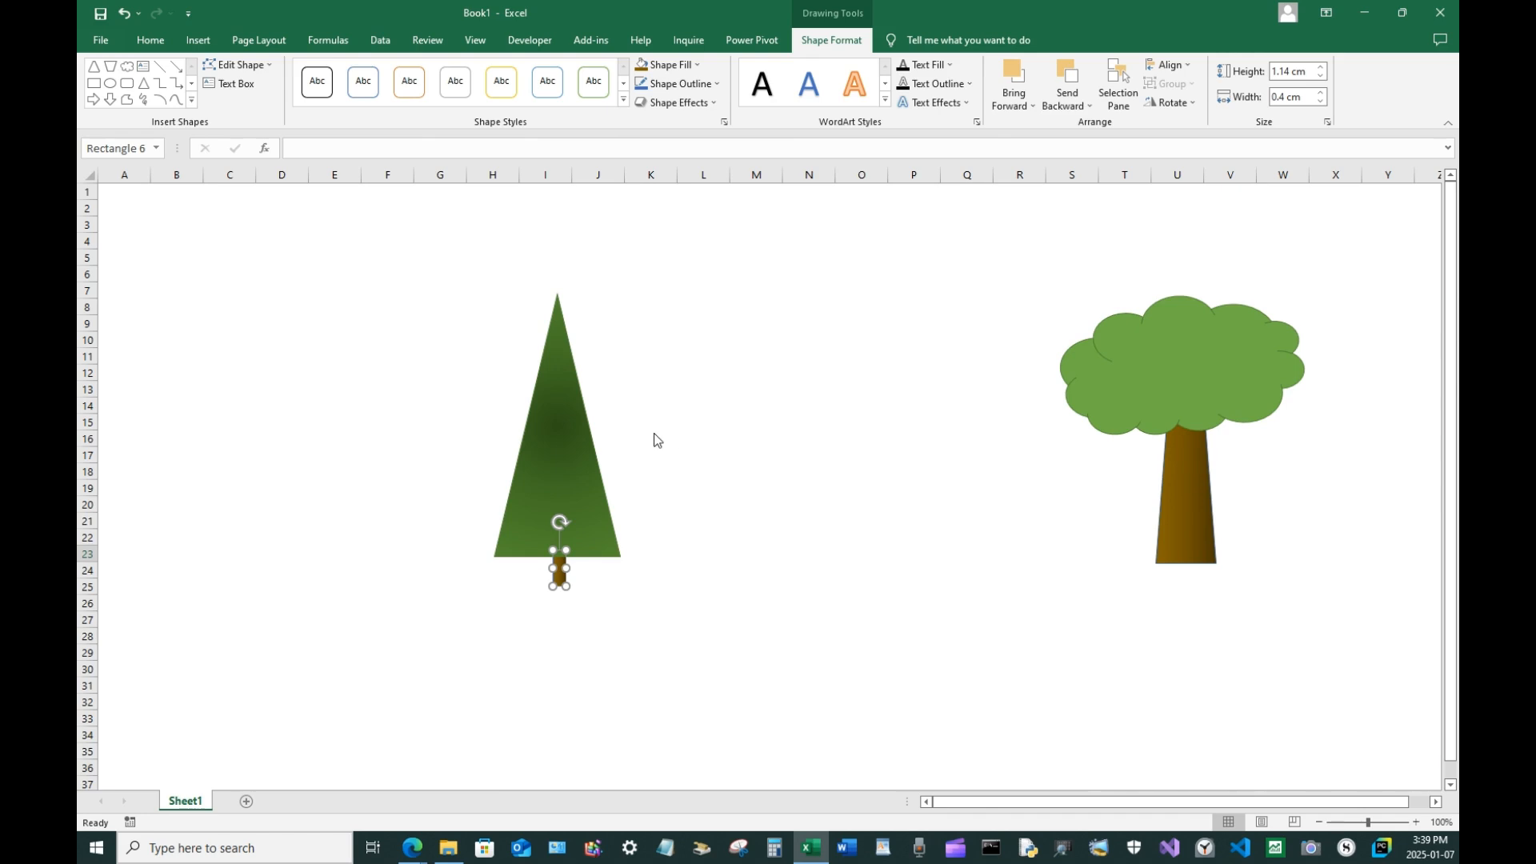
key(Escape)
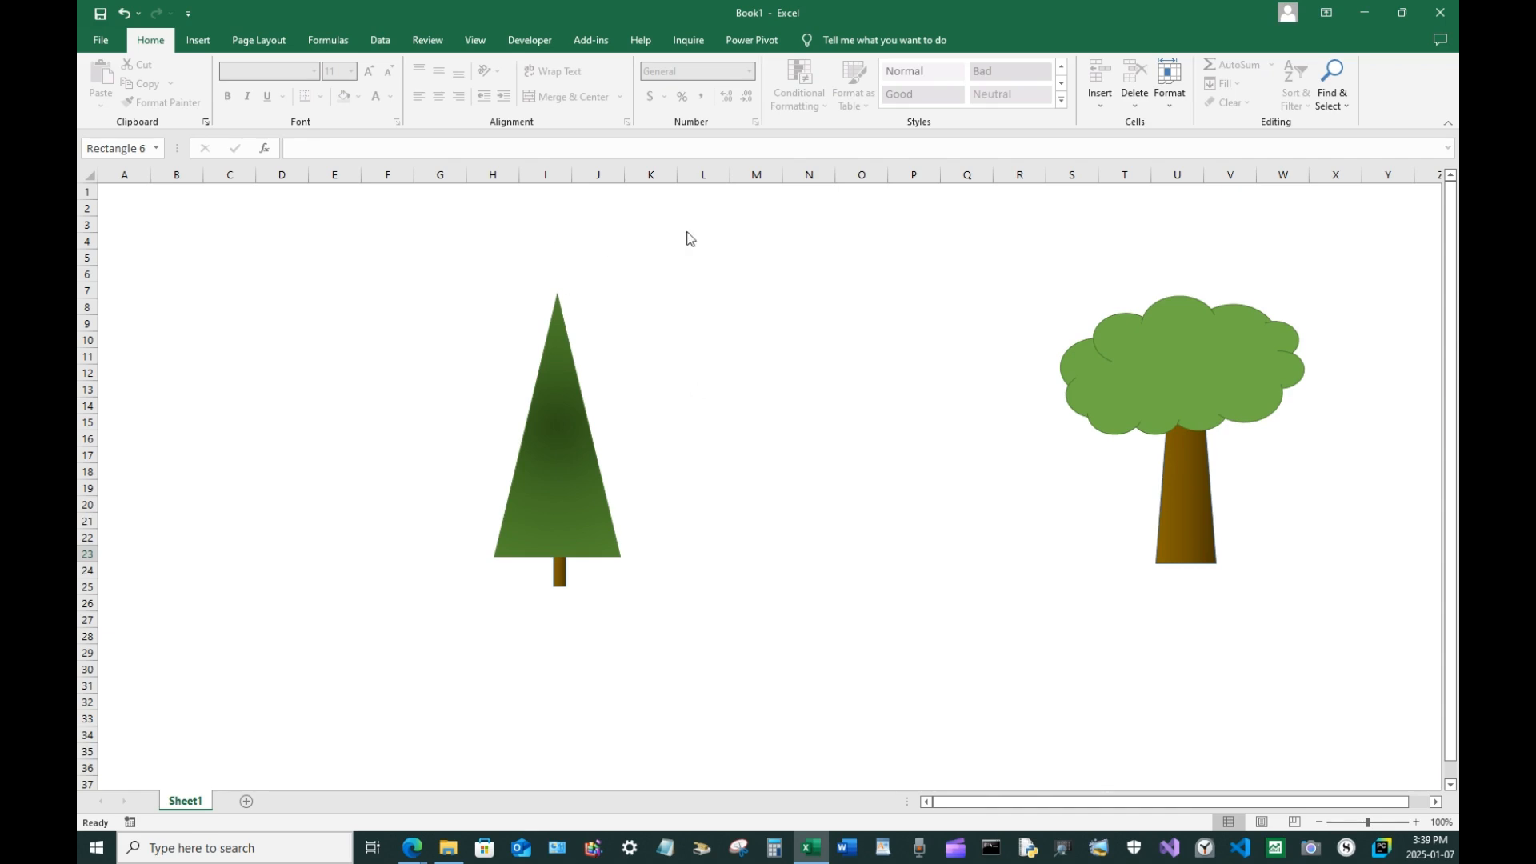
click(1348, 106)
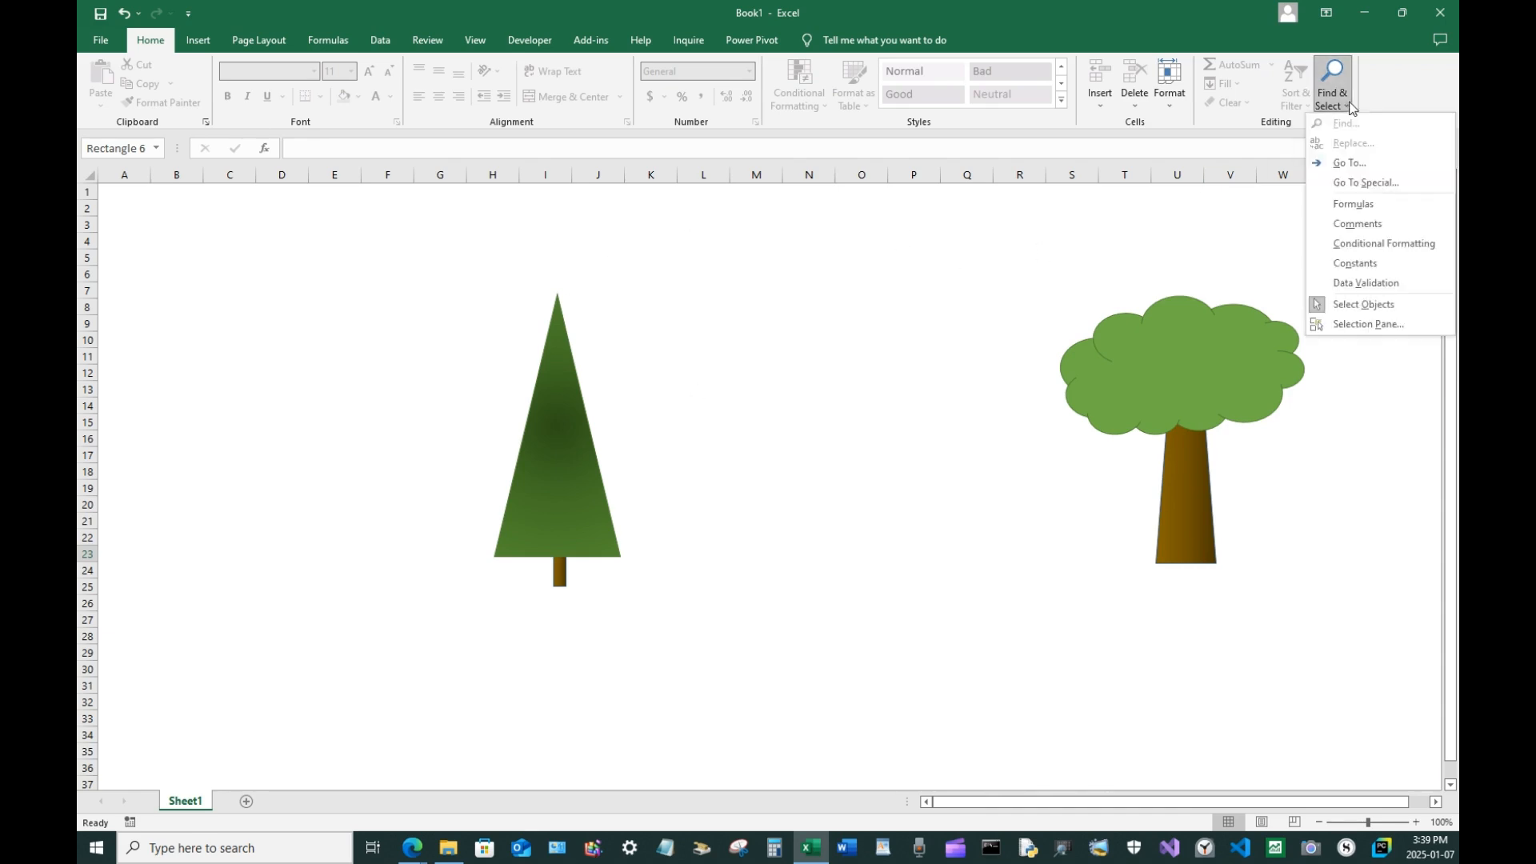
click(1394, 306)
drag(434, 263, 673, 375)
drag(667, 649, 671, 637)
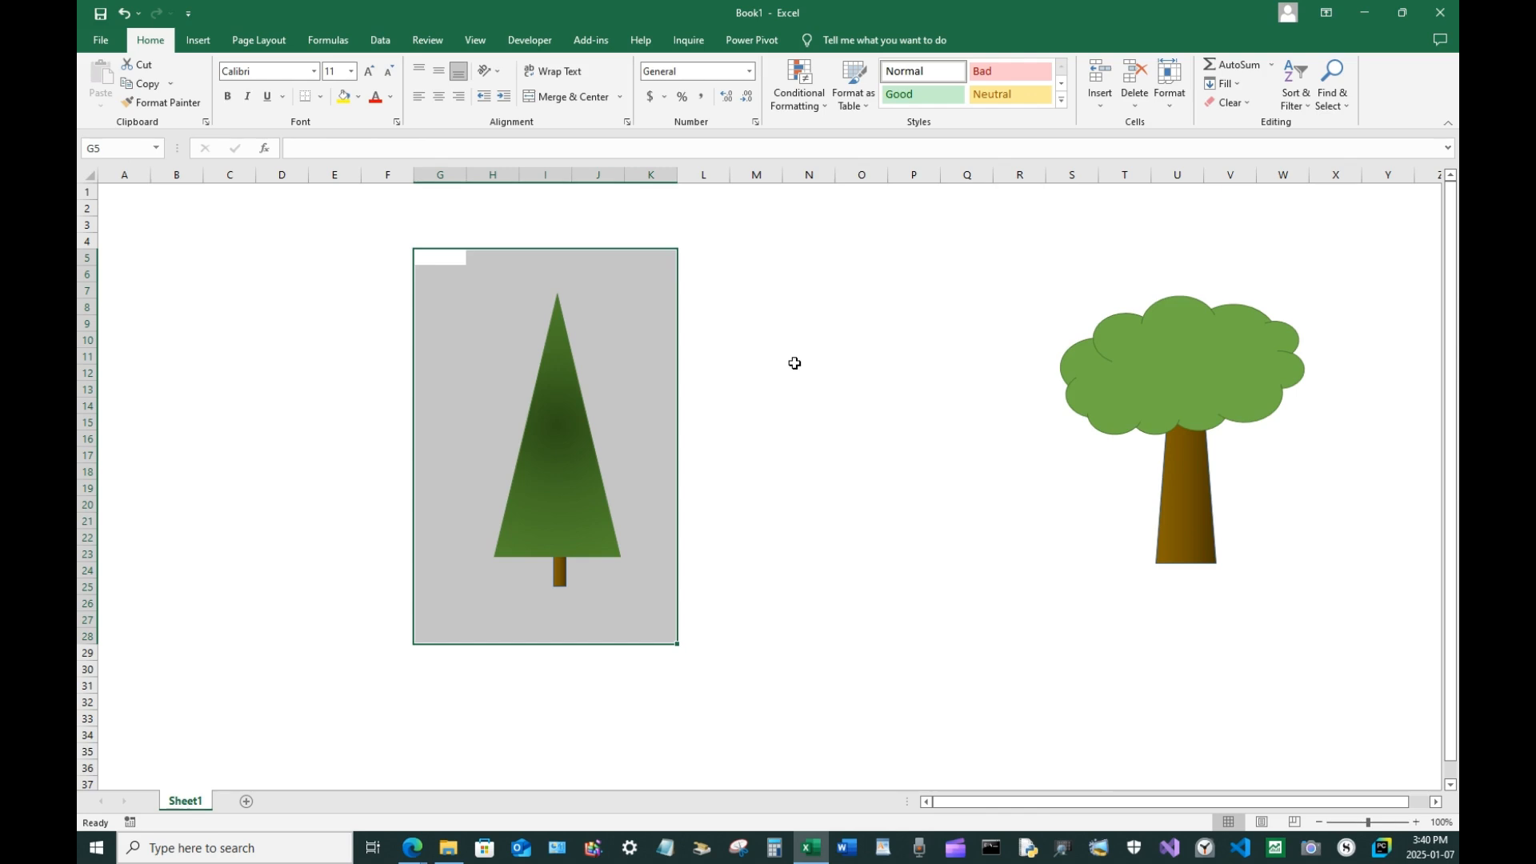
click(752, 392)
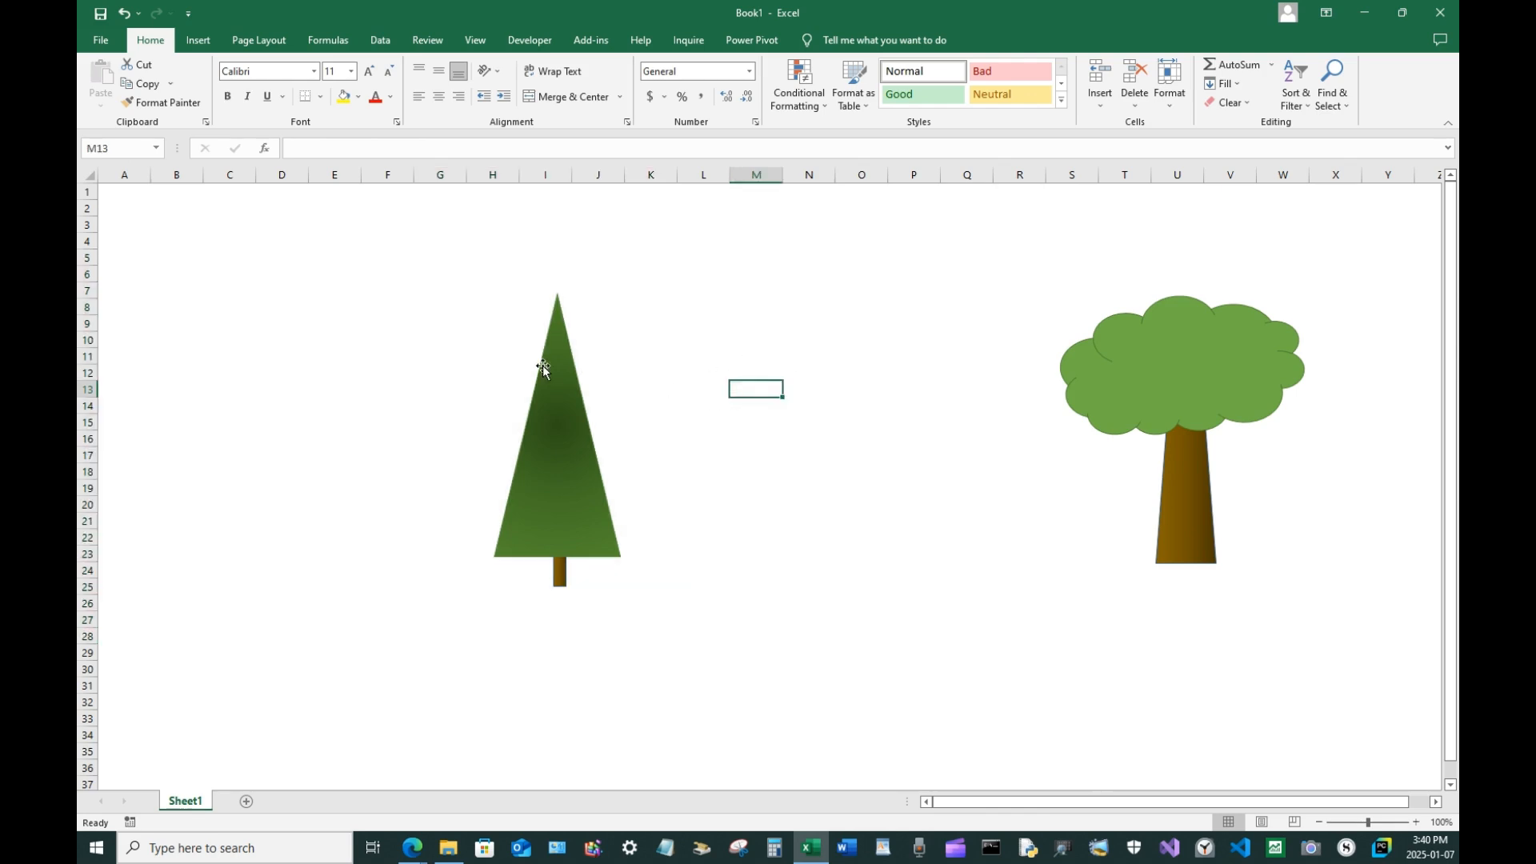
Select the triangle and its trunk together and group them into one pine tree, then deselect
click(563, 387)
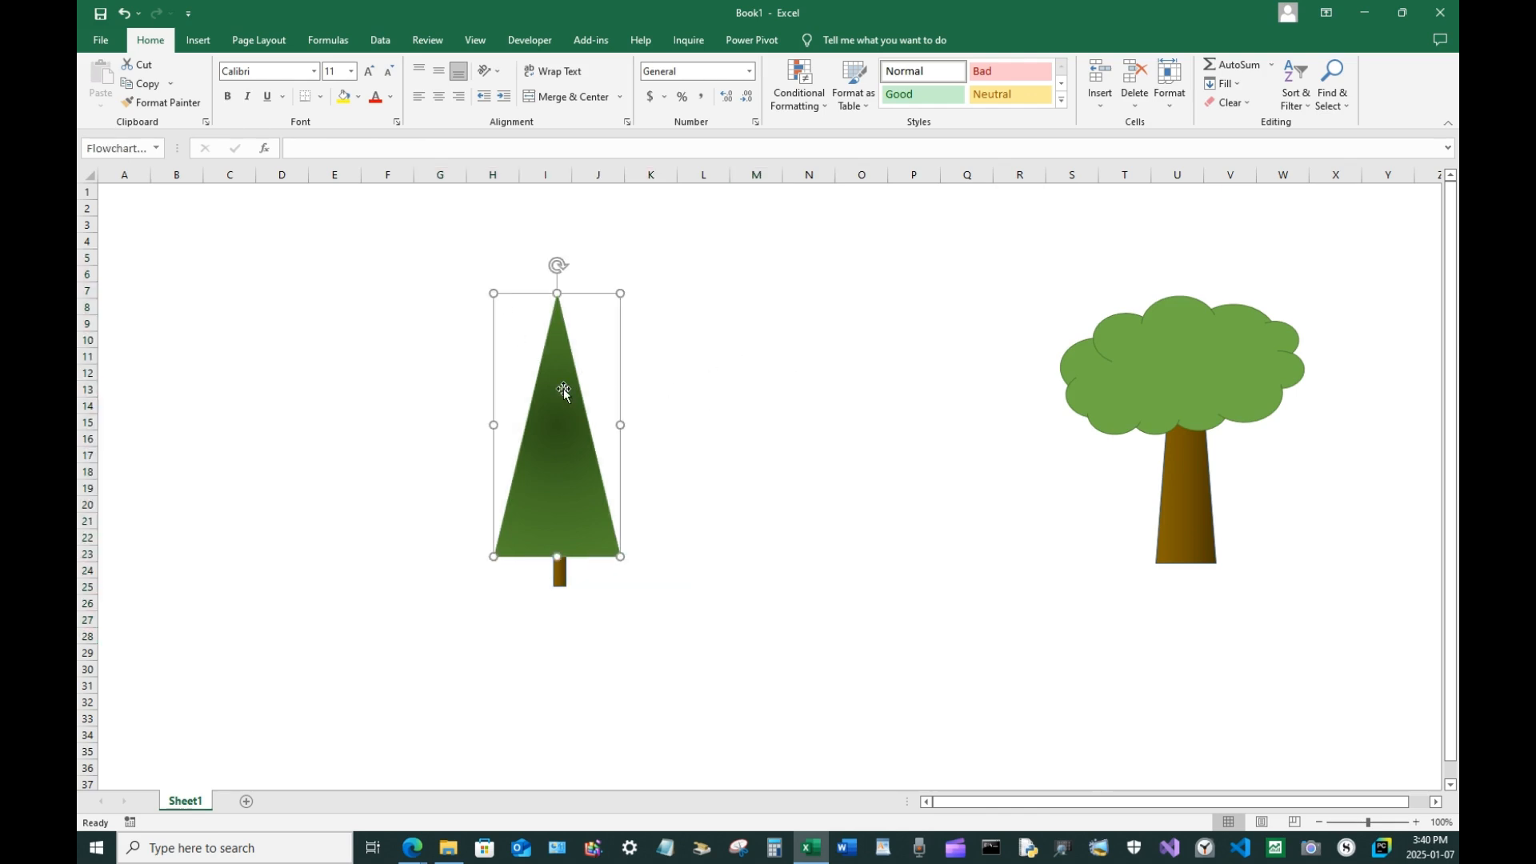
shift+click(558, 576)
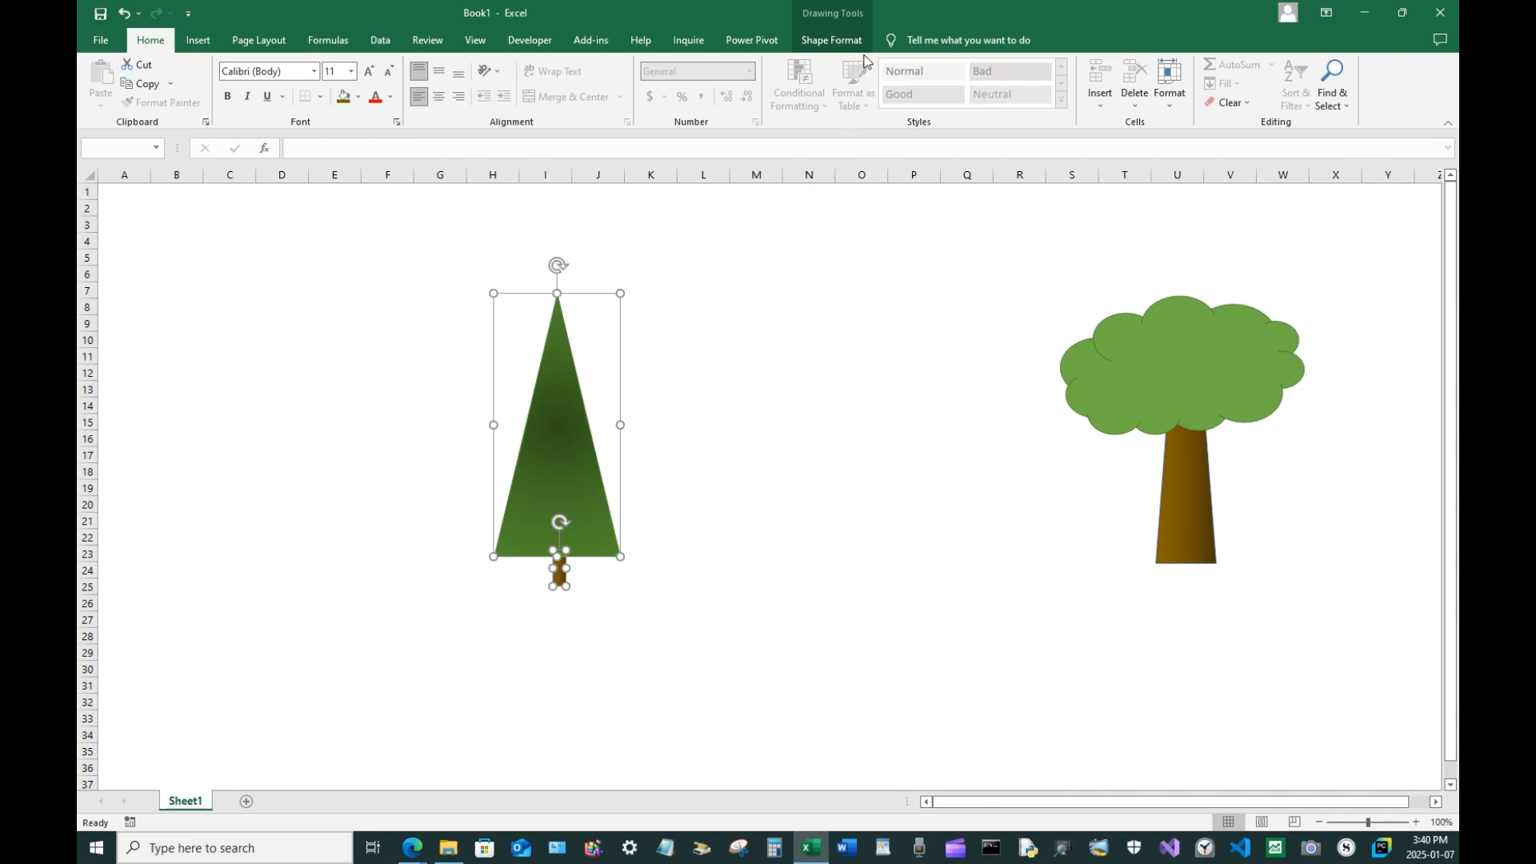
click(832, 40)
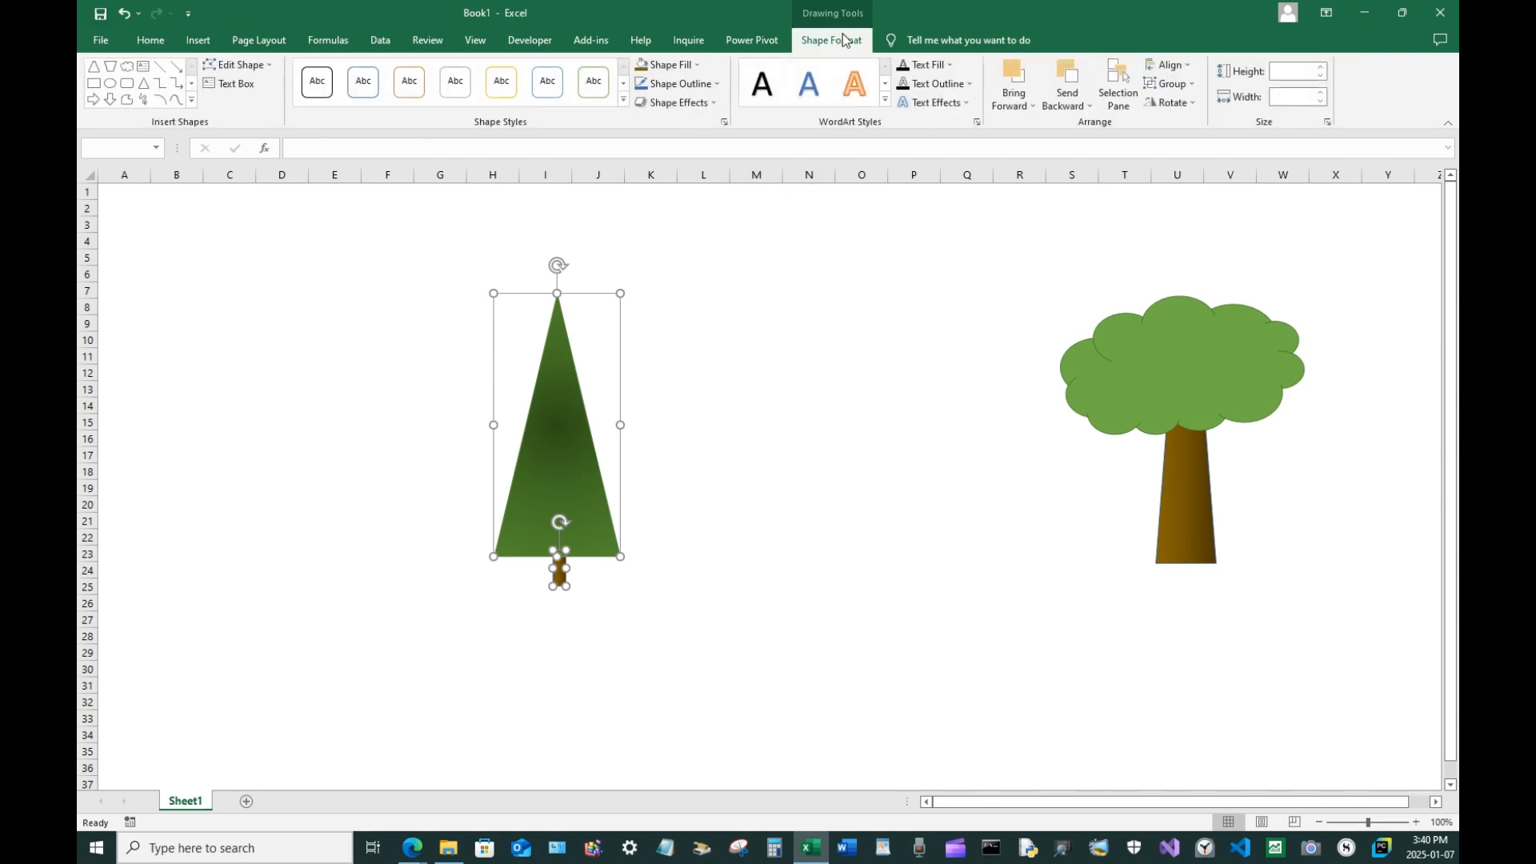
click(1170, 83)
click(1180, 102)
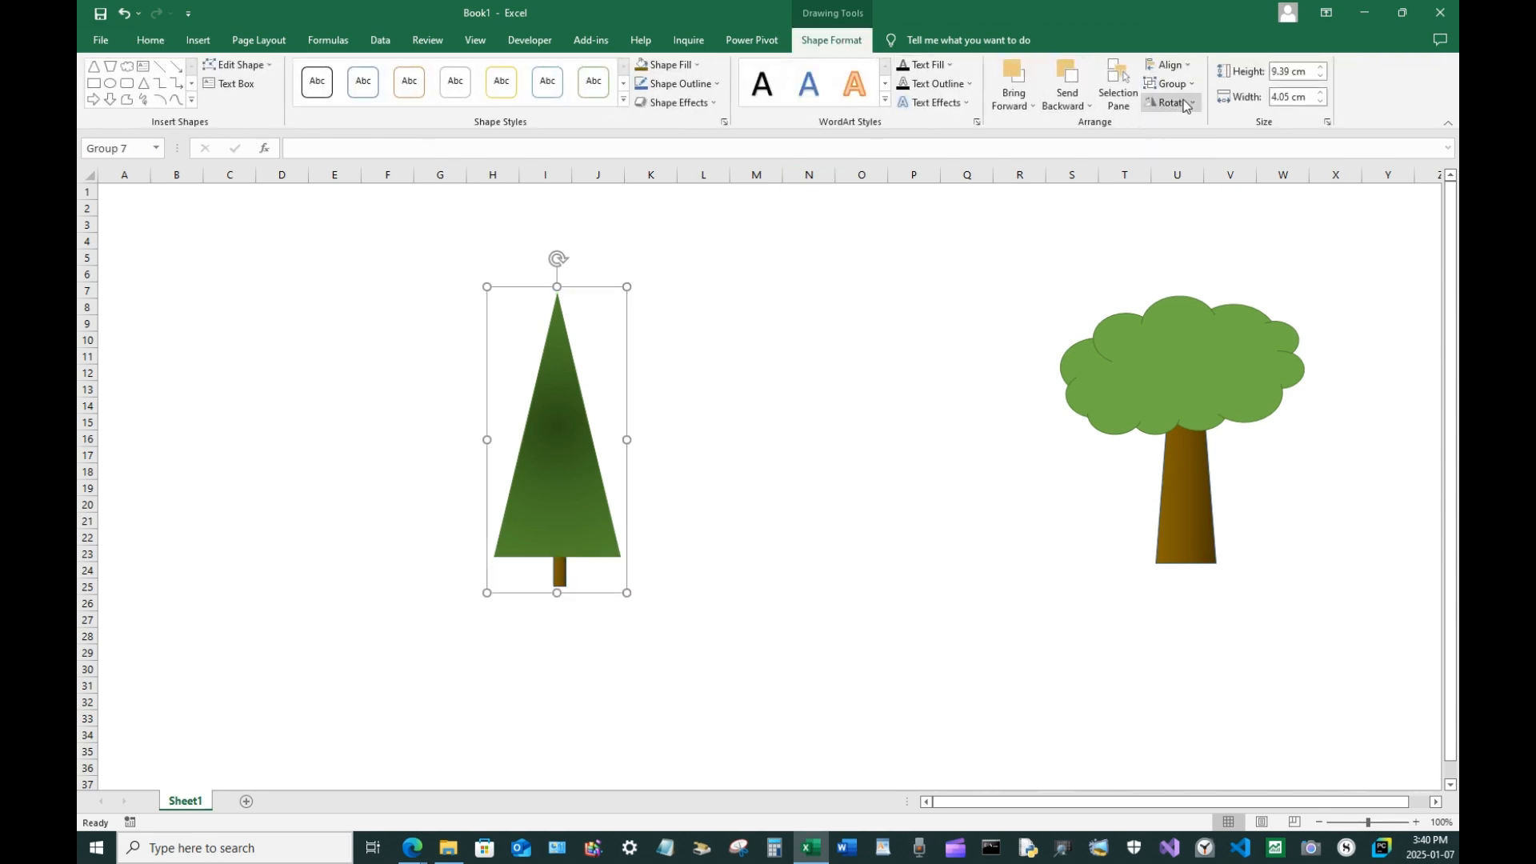
click(812, 357)
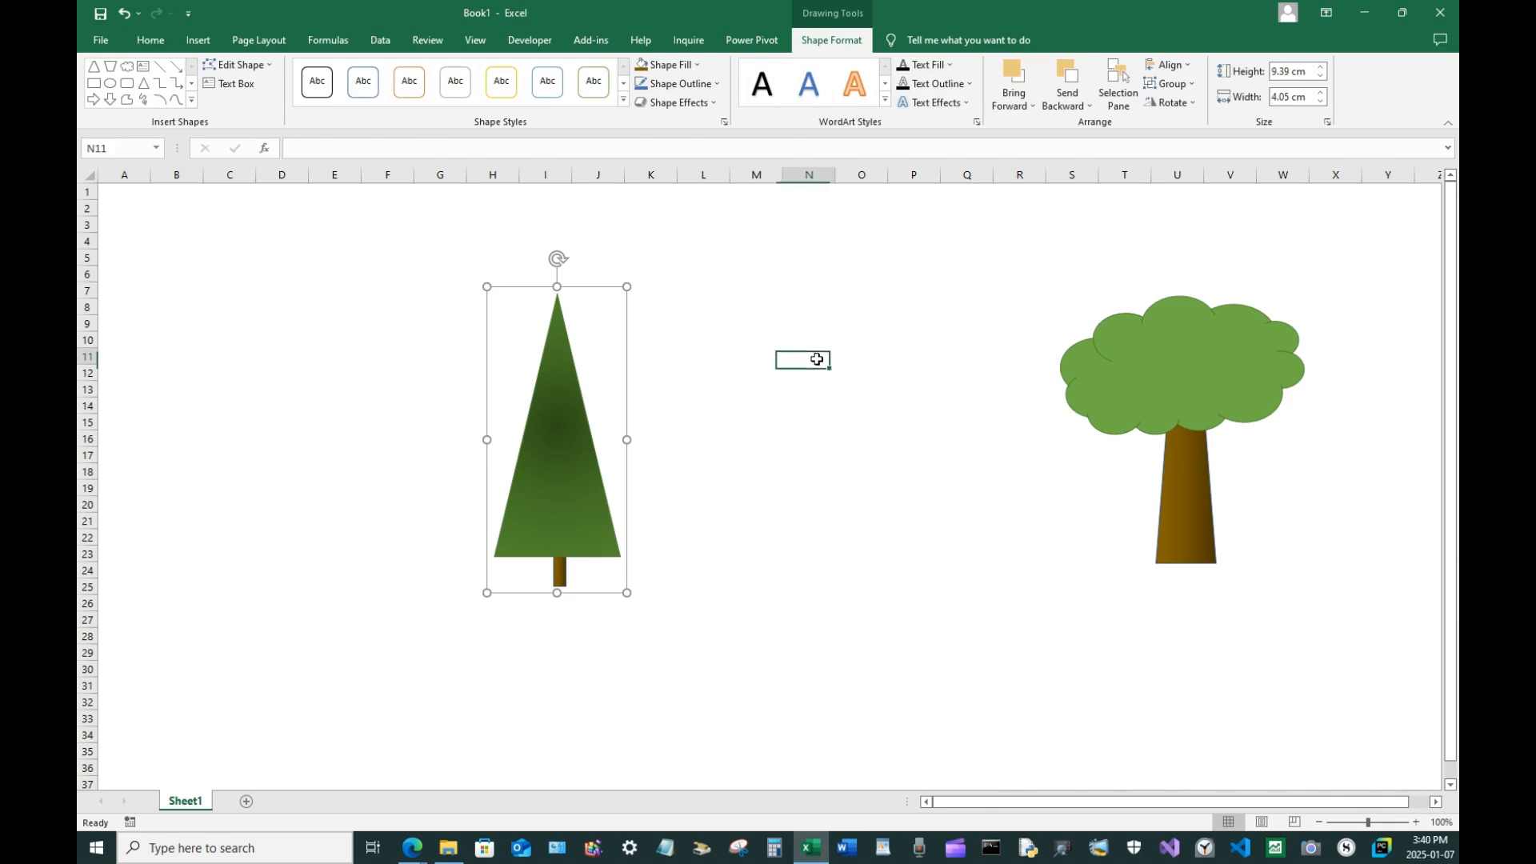
click(764, 310)
click(1335, 94)
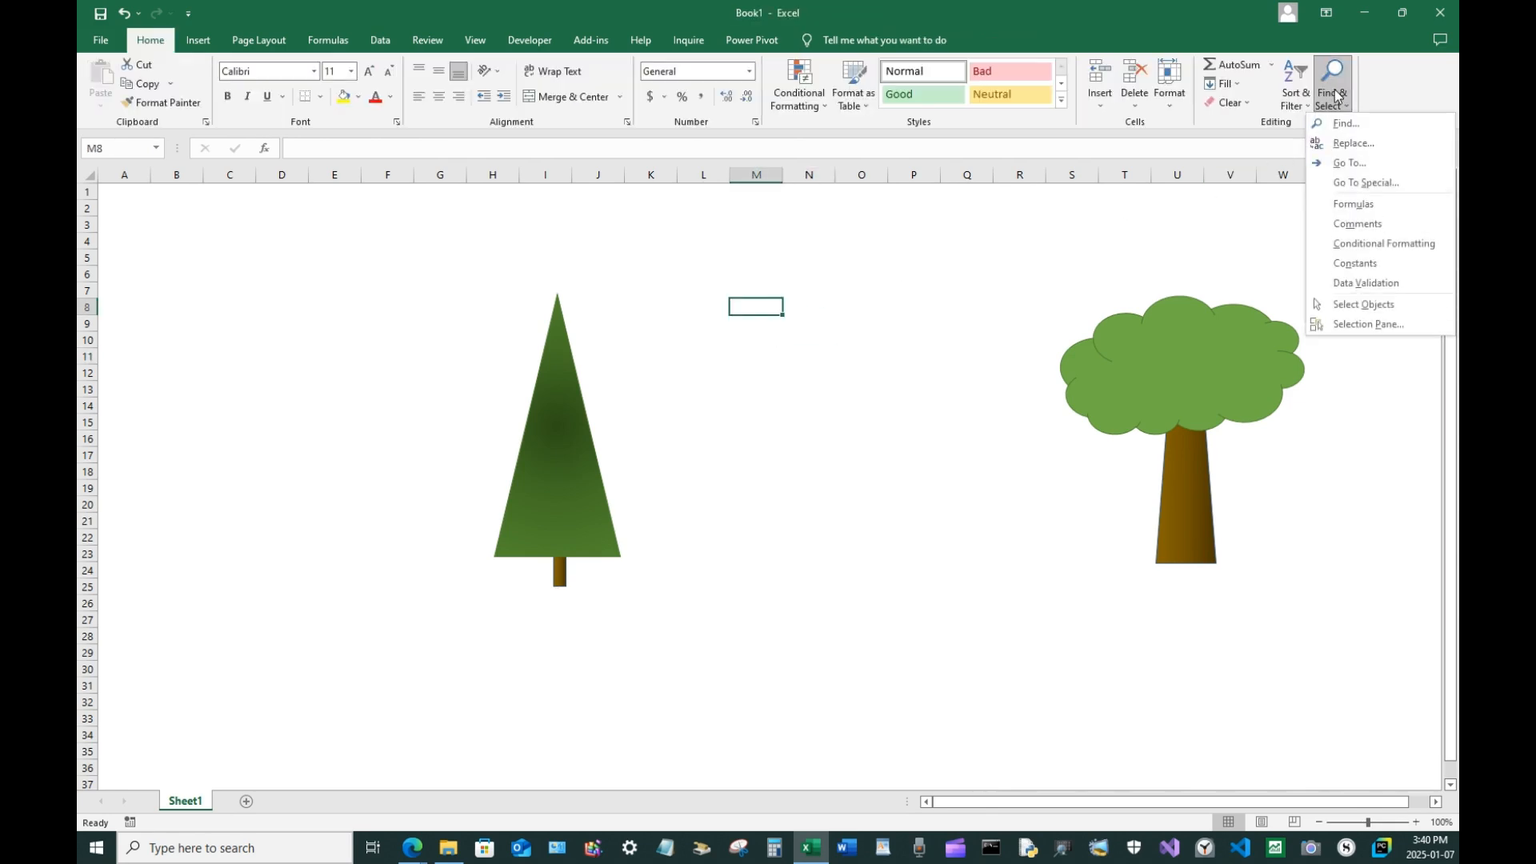
click(1382, 306)
drag(765, 263, 957, 505)
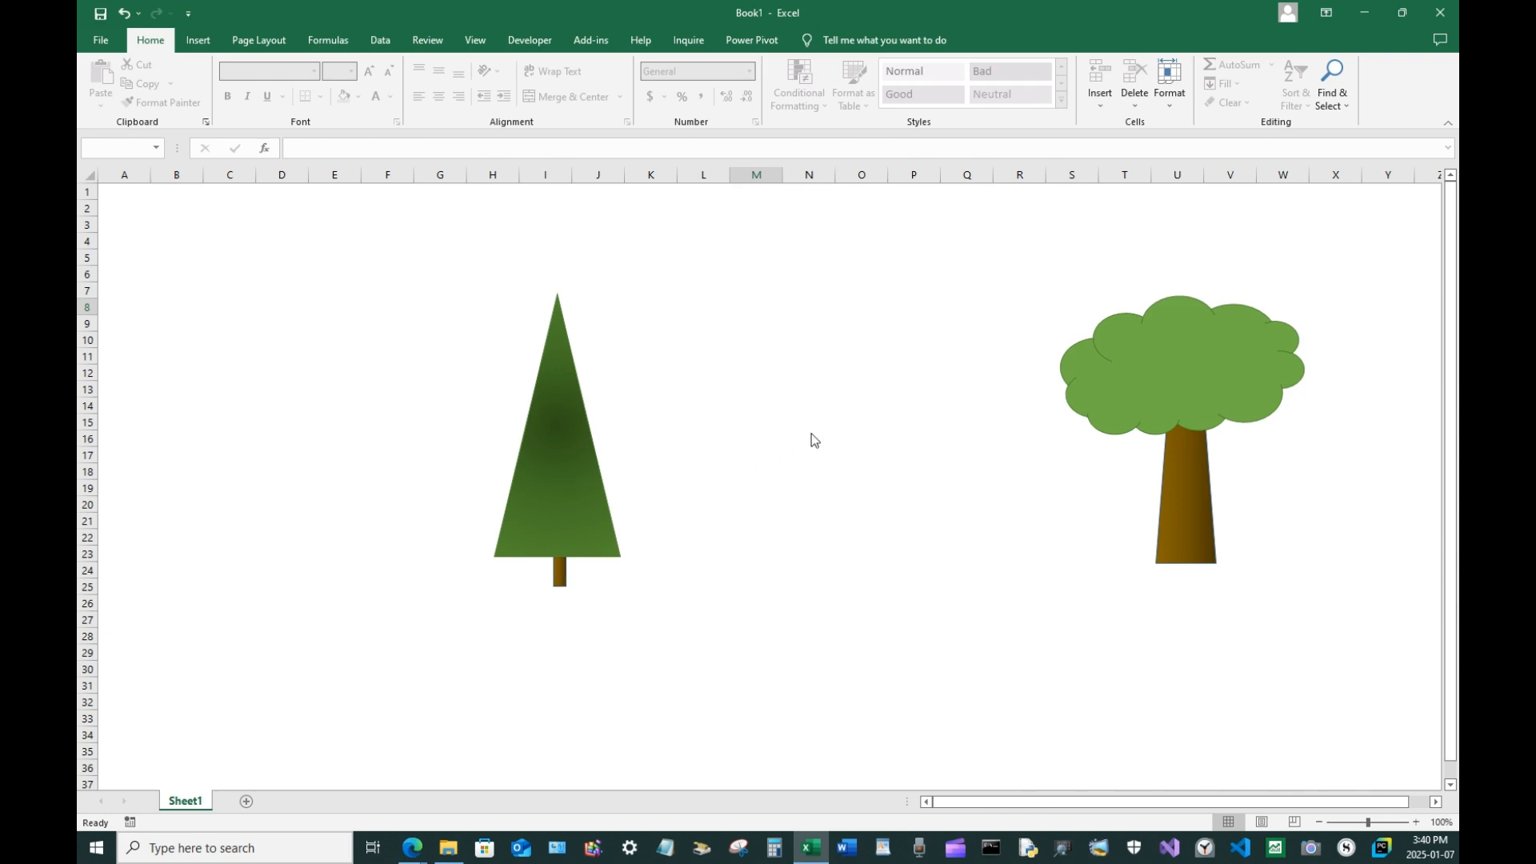
Shrink the grouped pine tree and move it beside the leafy tree around column Q
click(552, 469)
drag(553, 471, 839, 442)
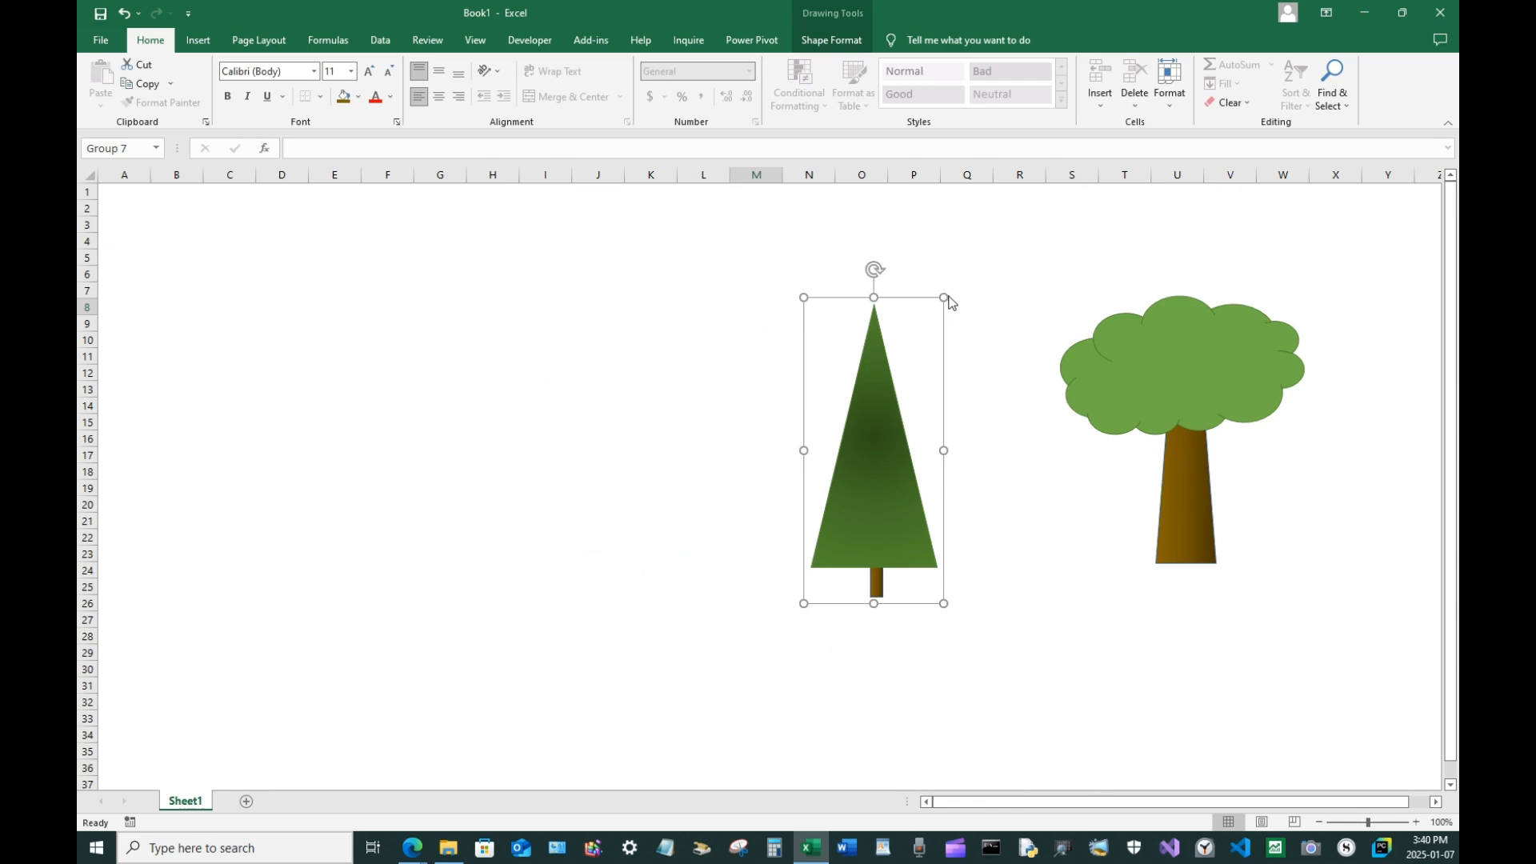
drag(945, 296, 871, 487)
drag(840, 569, 980, 307)
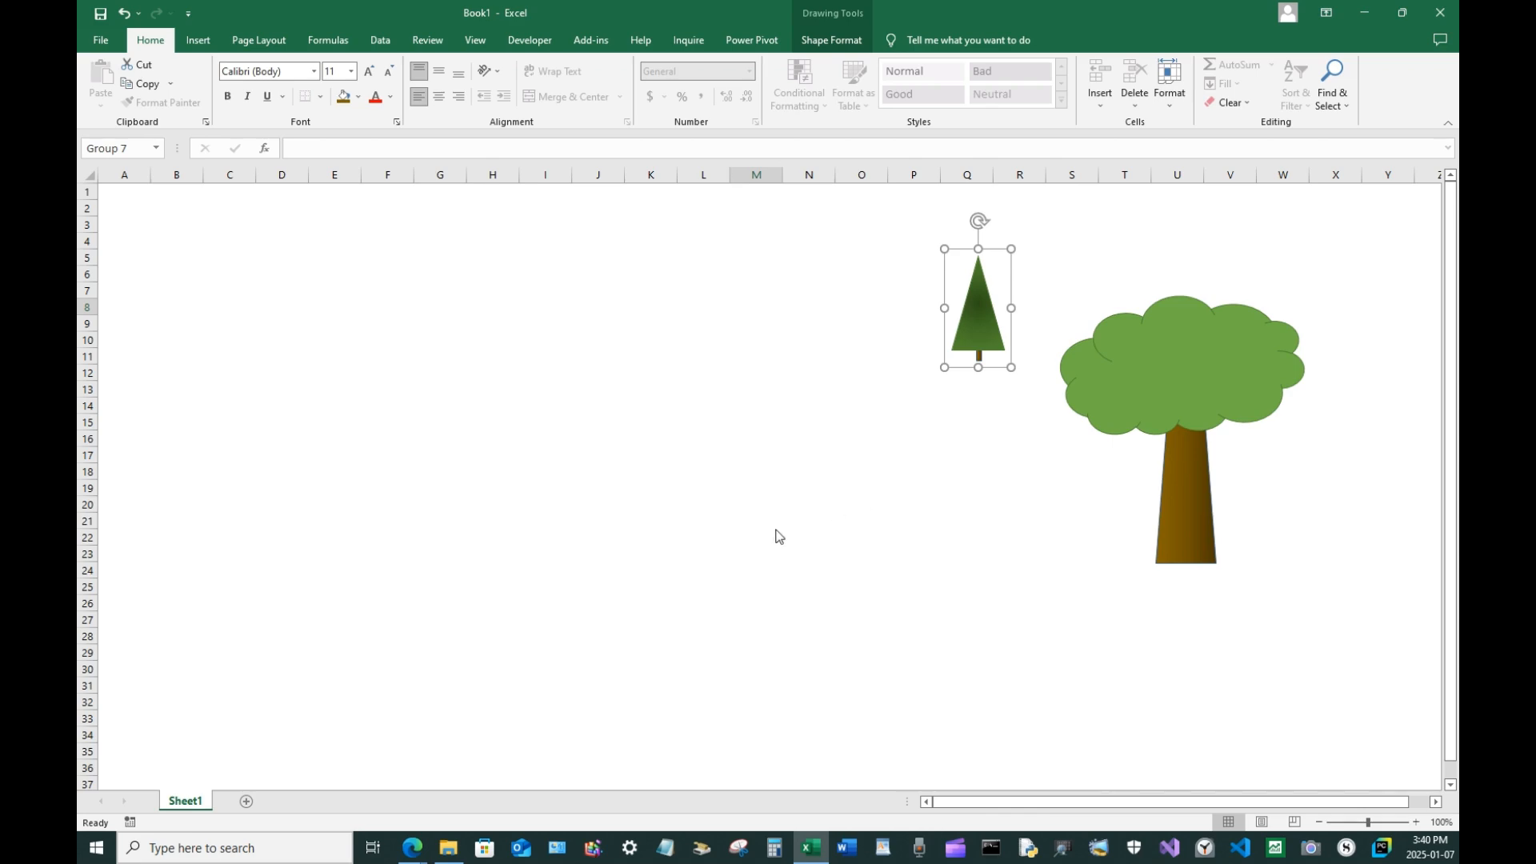